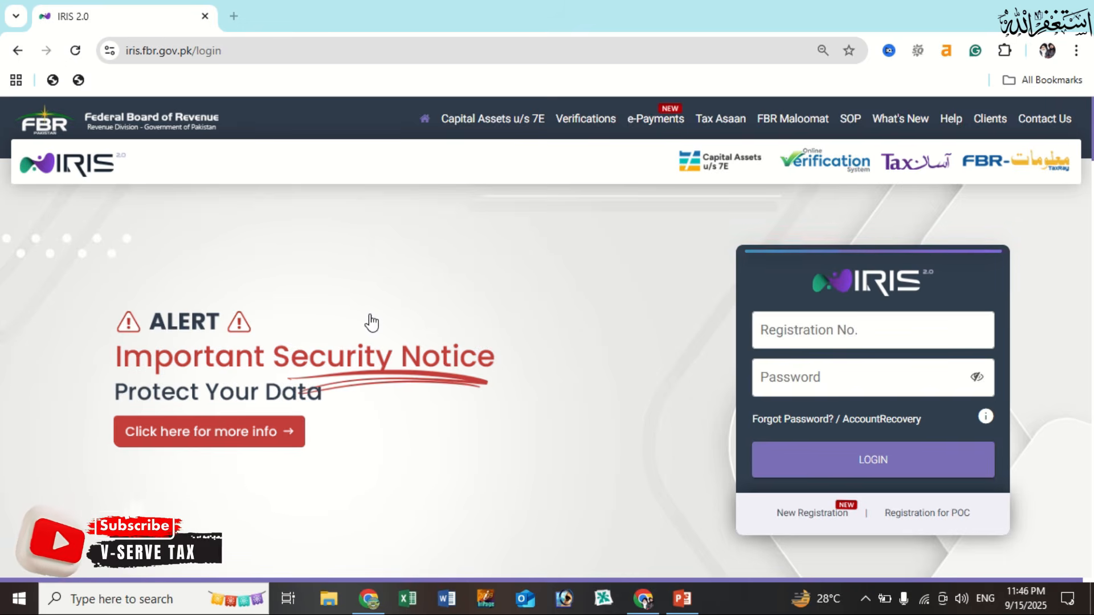
Log in to the IRIS taxpayer portal with the registration number and the account password
left_click(863, 330)
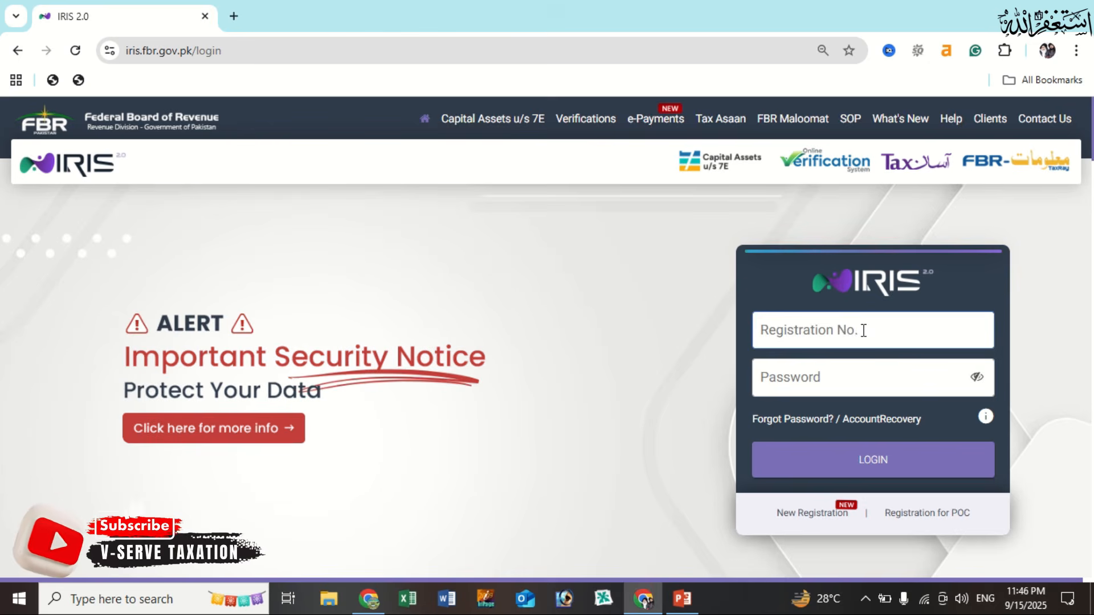
left_click(847, 373)
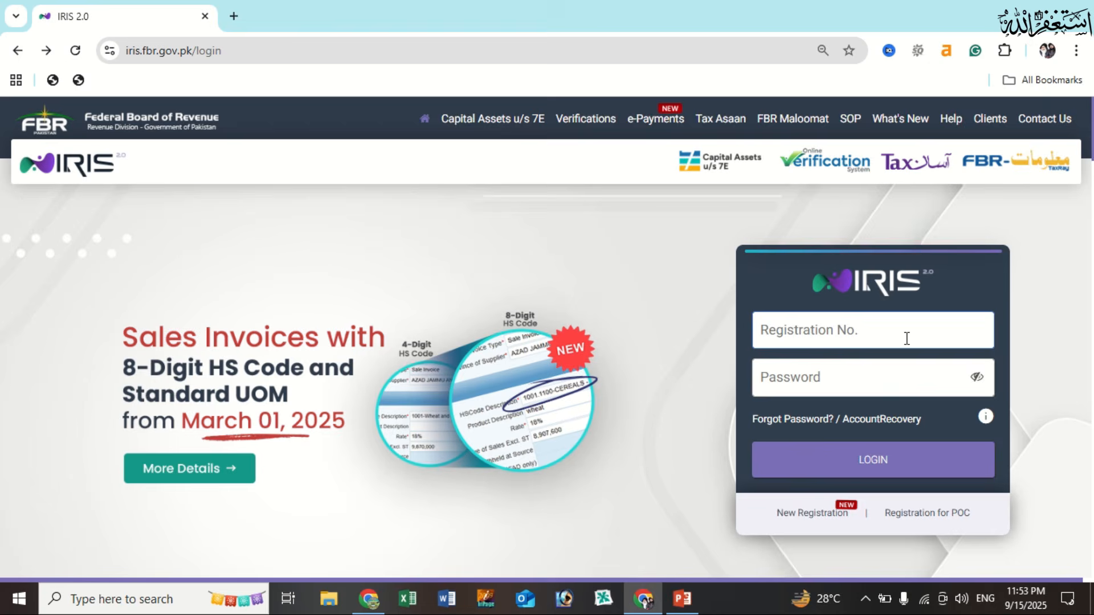
left_click(879, 381)
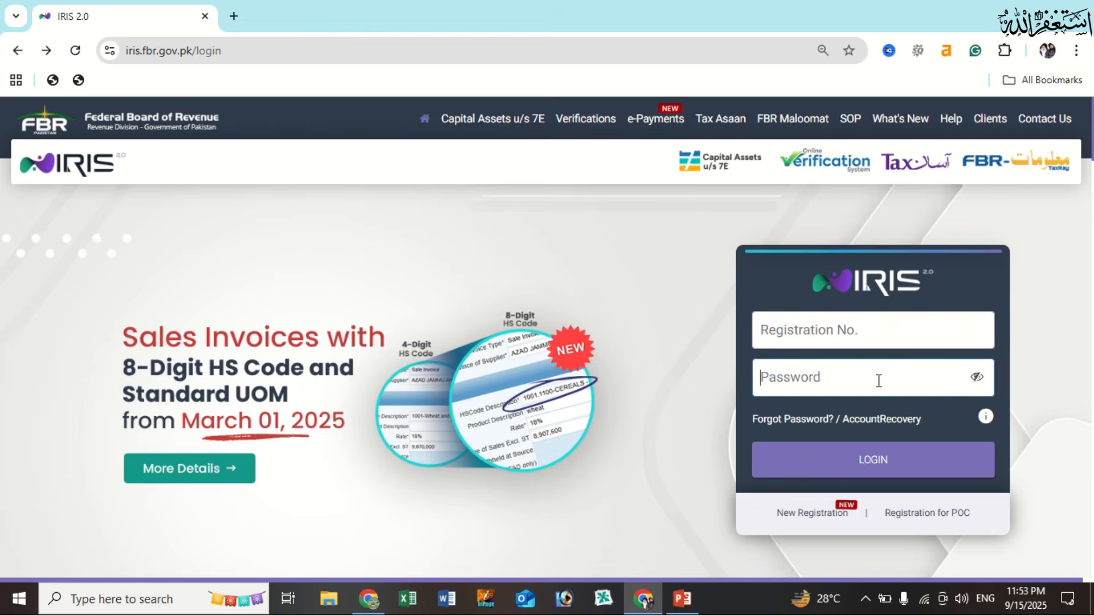
left_click(882, 464)
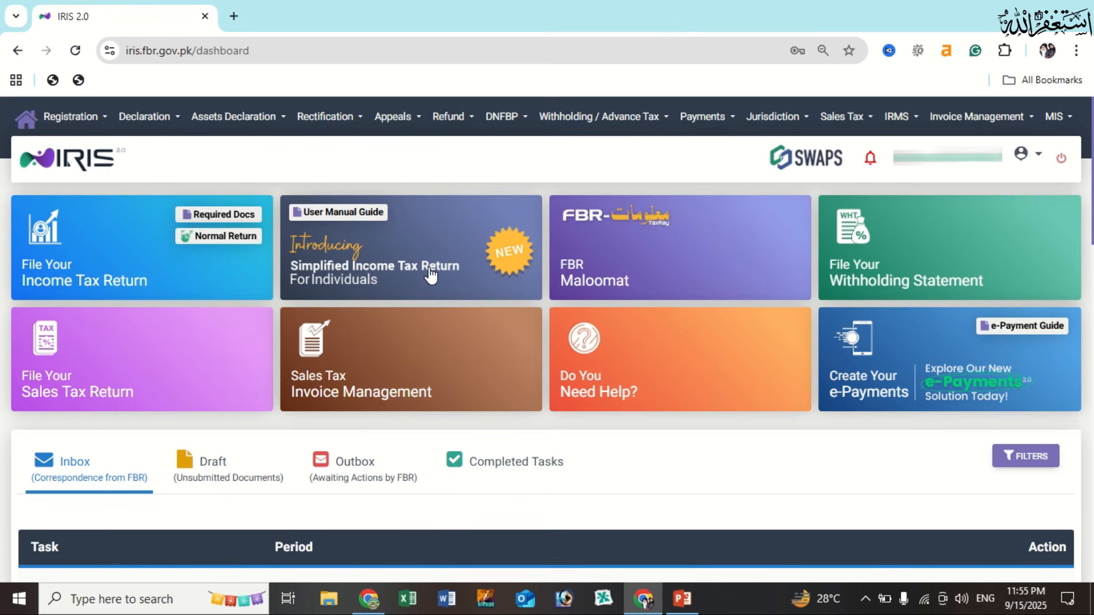
Open the unsubmitted draft of the 114(1) Return of Income for year 2025 and look over its Salary section
left_click(244, 478)
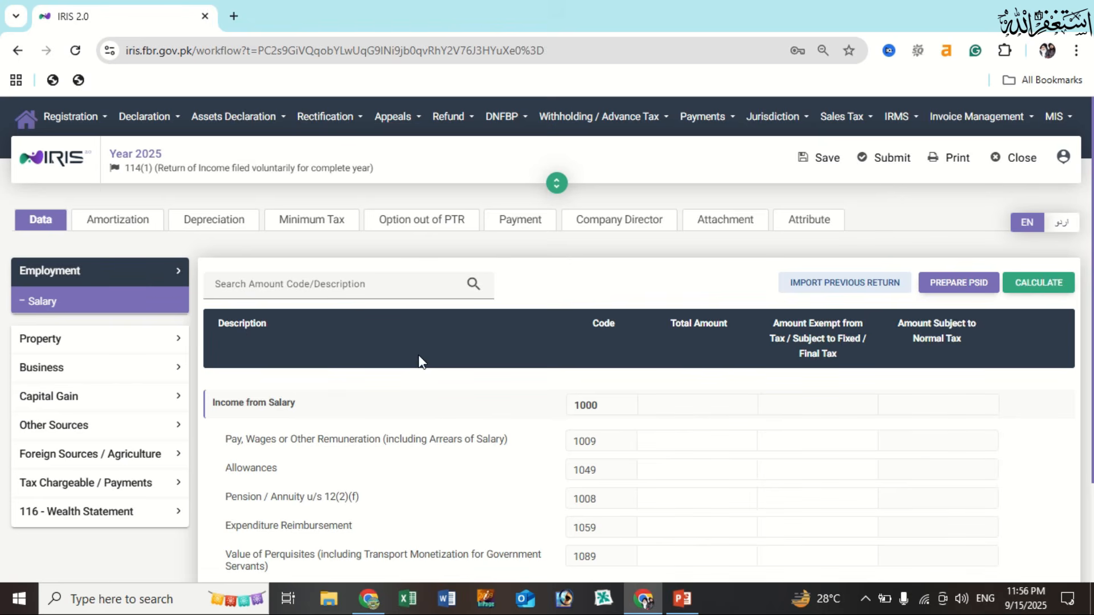
scroll(420, 361, "down", 2)
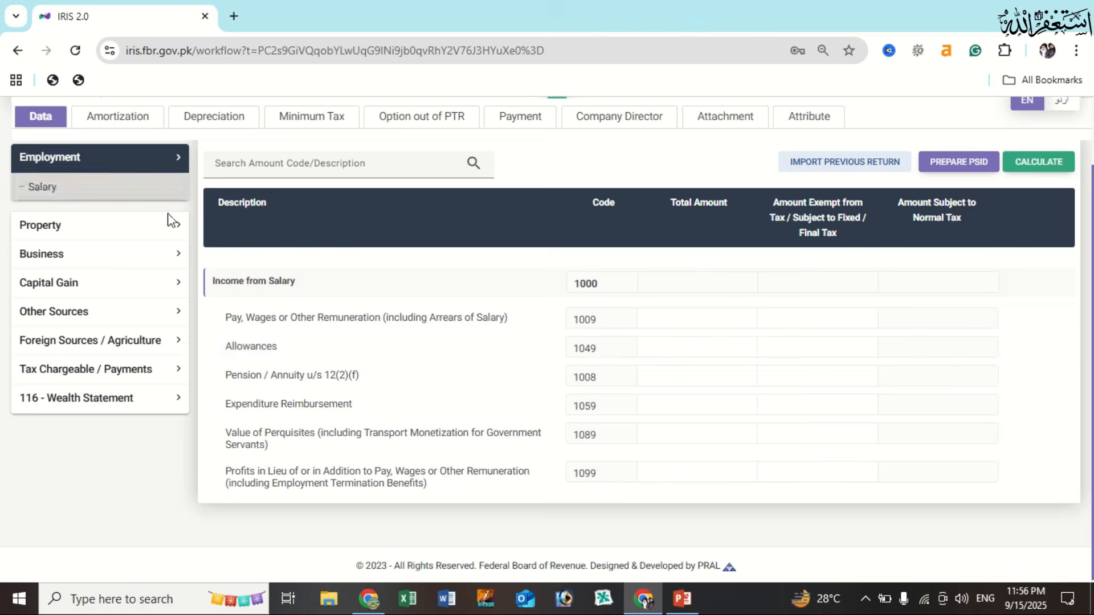
scroll(168, 228, "up", 2)
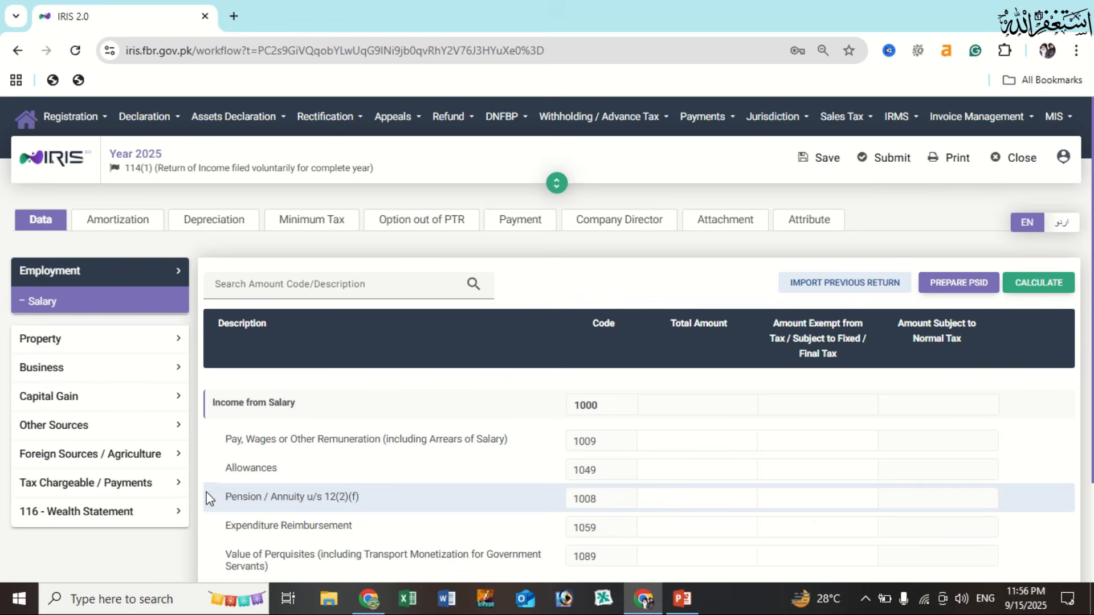
Open the Manufacturing / Trading Items section under Business and look through its revenue, cost of sales and stock rows
left_click(108, 376)
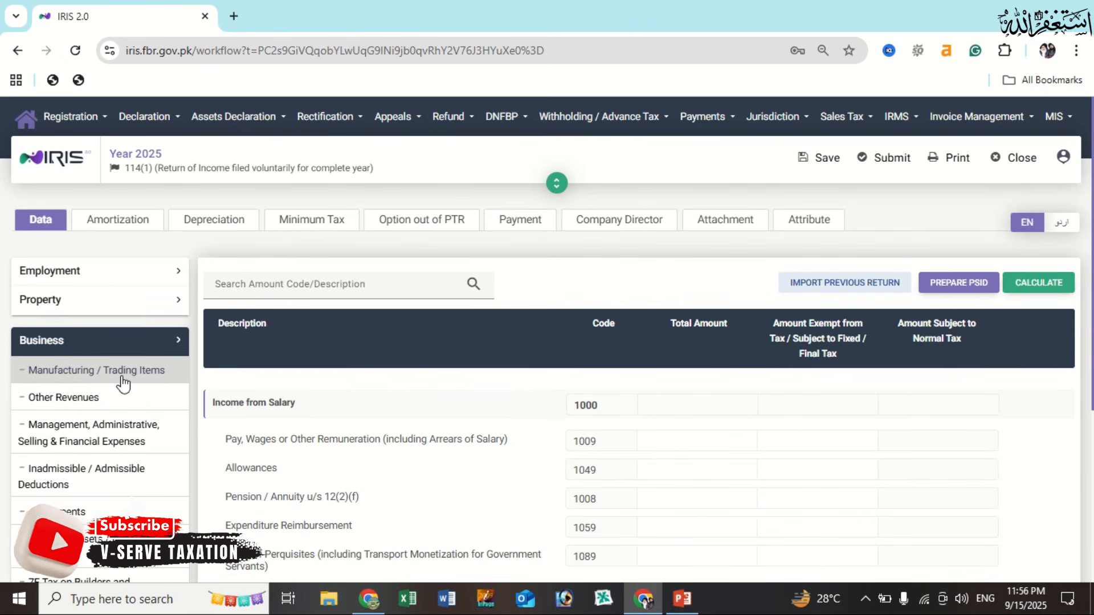
left_click(122, 383)
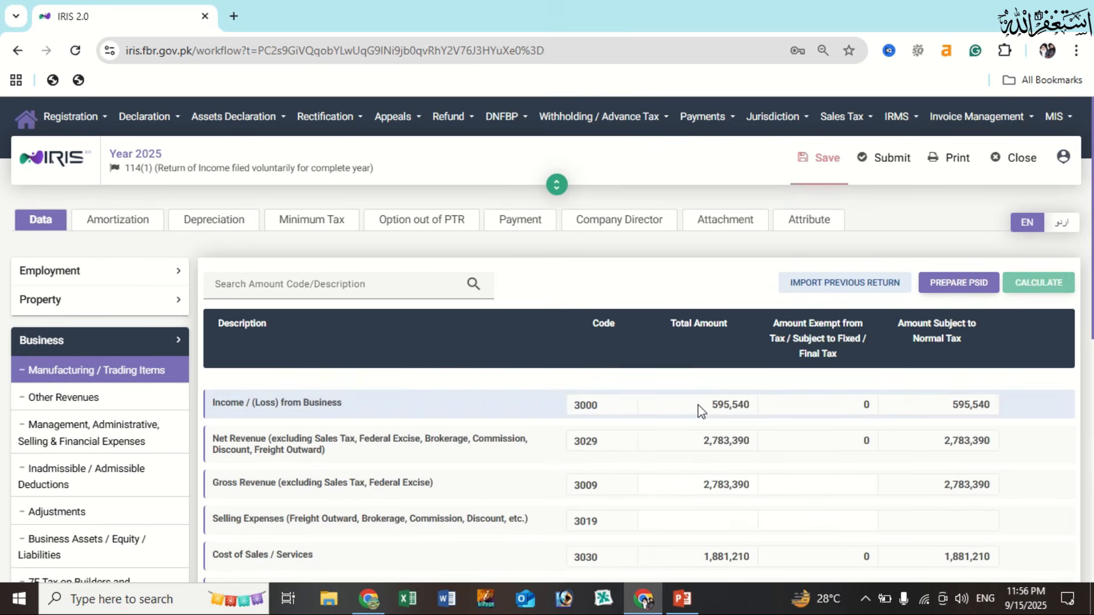
scroll(705, 421, "down", 5)
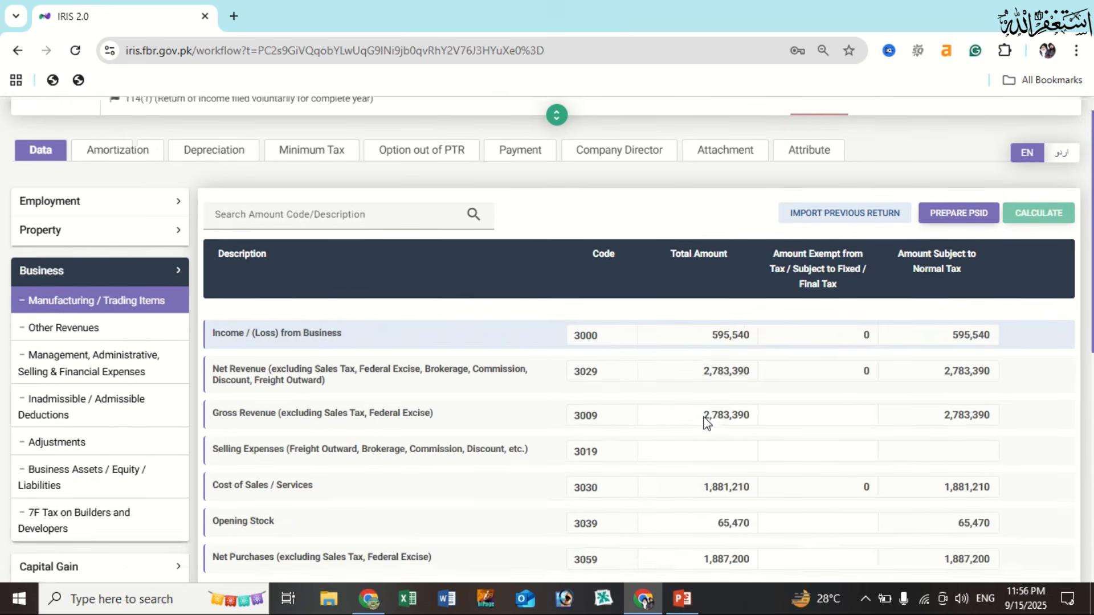
scroll(706, 419, "down", 4)
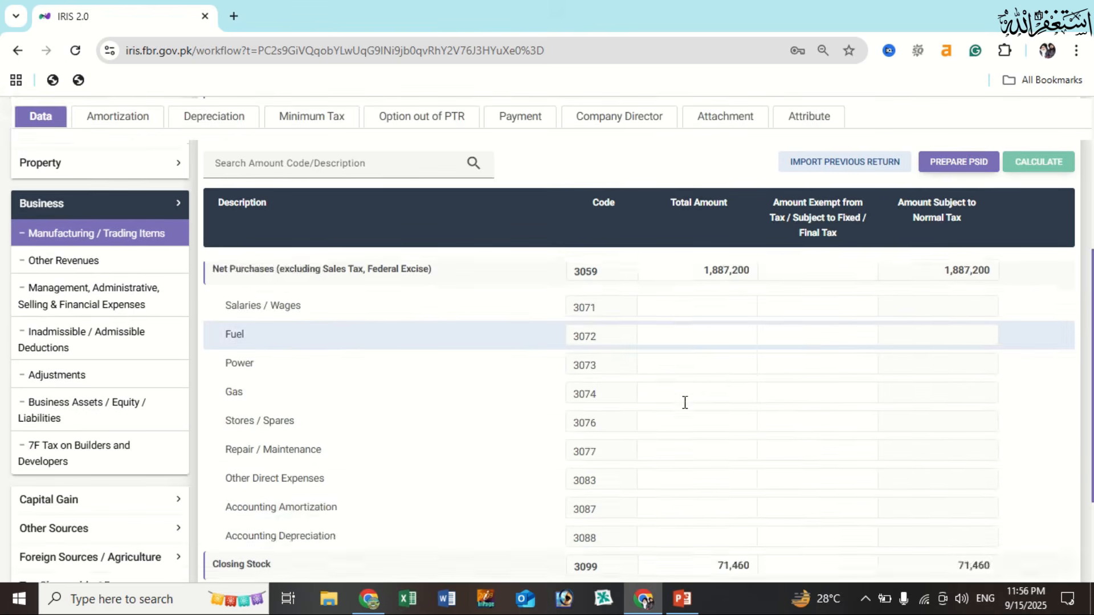
scroll(684, 403, "up", 9)
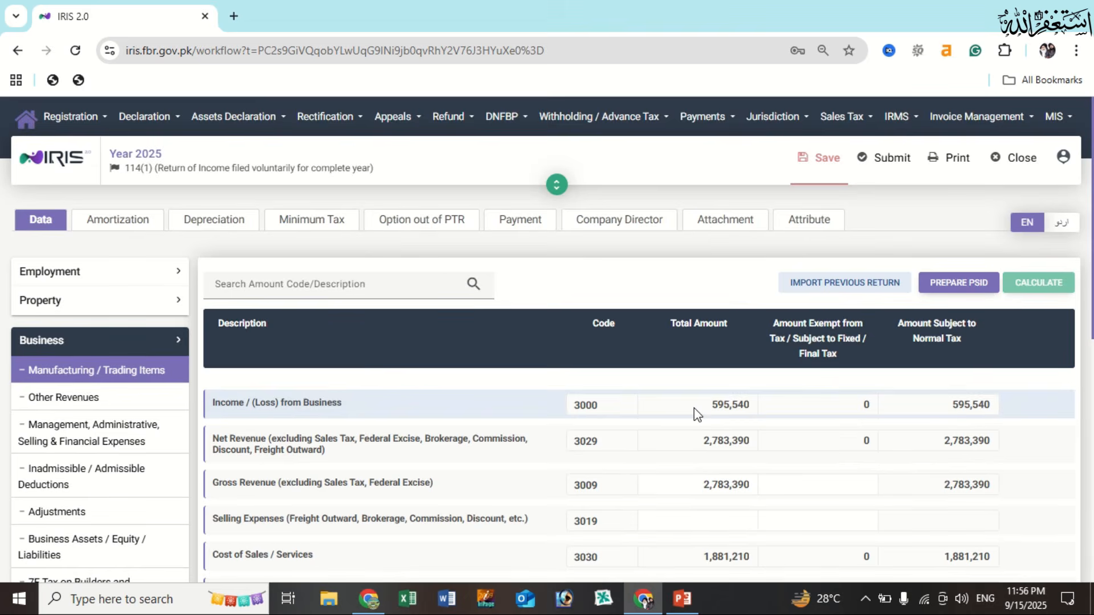
scroll(694, 414, "down", 2)
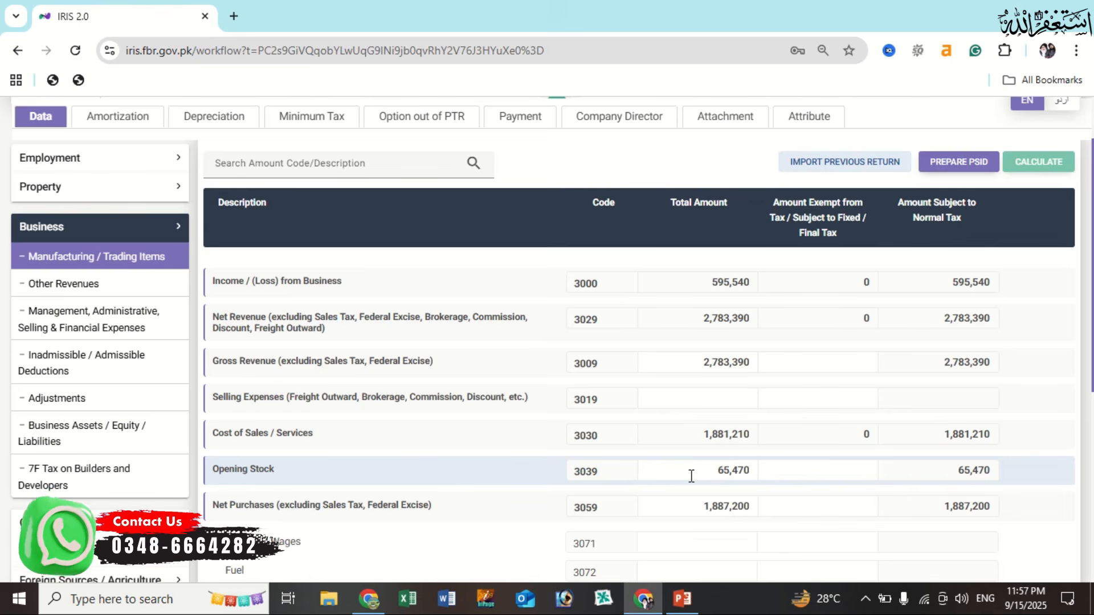
Examine the total amounts for Opening Stock and Net Purchases and the direct expense rows beneath them
left_click(711, 468)
double_click(711, 467)
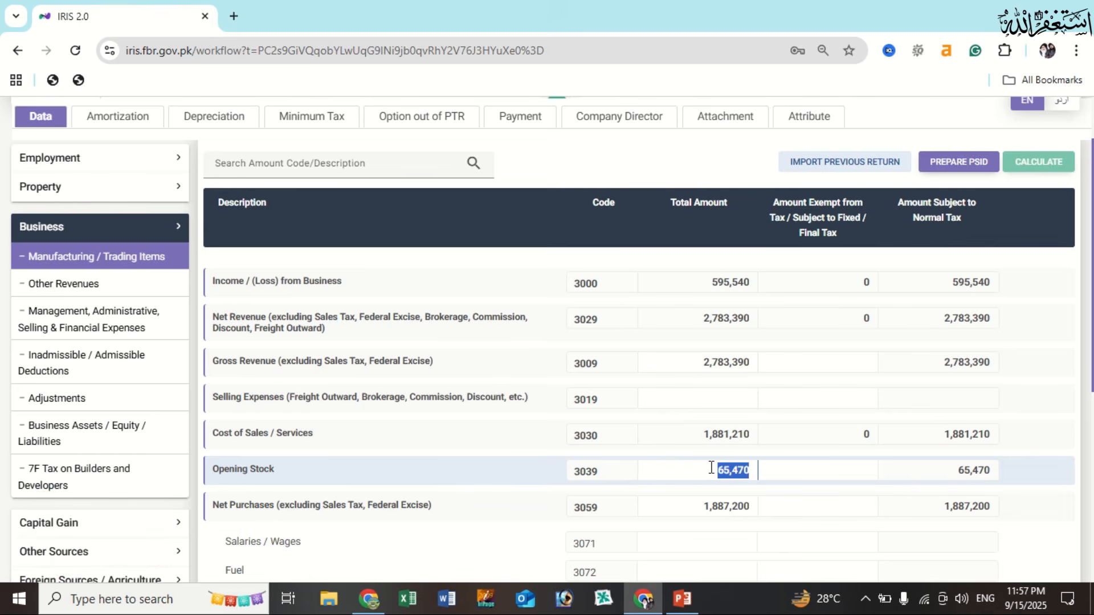
left_click(688, 503)
double_click(687, 503)
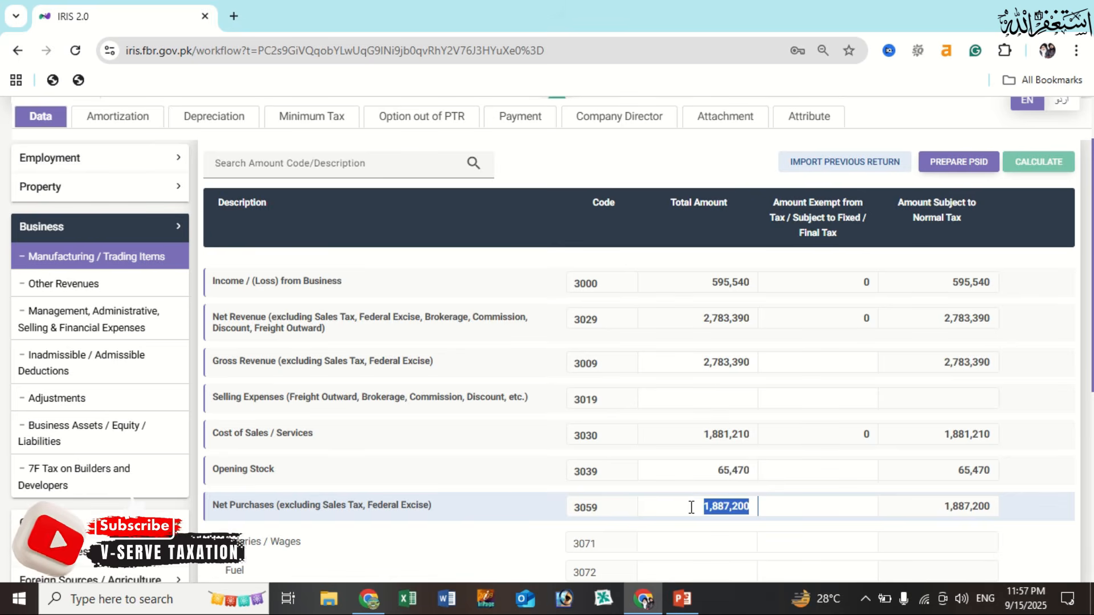
left_click(691, 507)
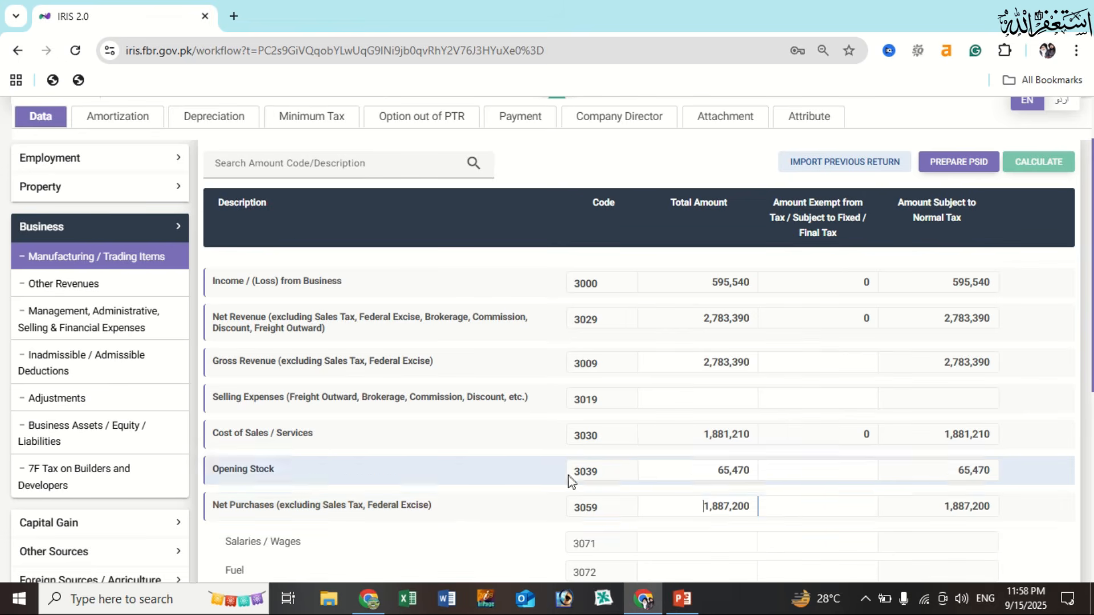
scroll(146, 471, "down", 1)
scroll(147, 471, "down", 1)
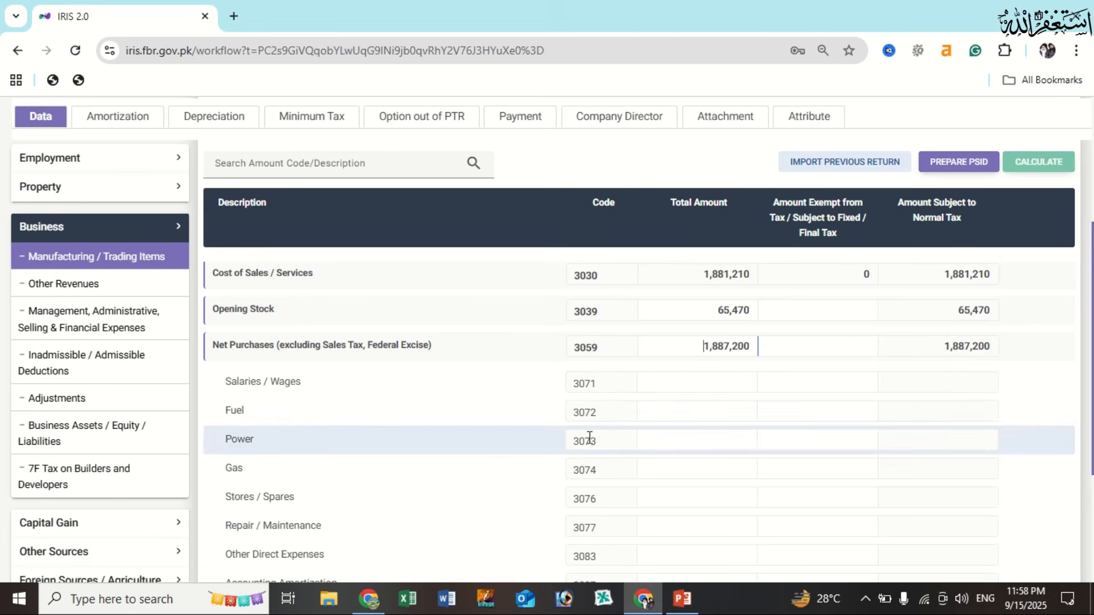
scroll(620, 440, "up", 1)
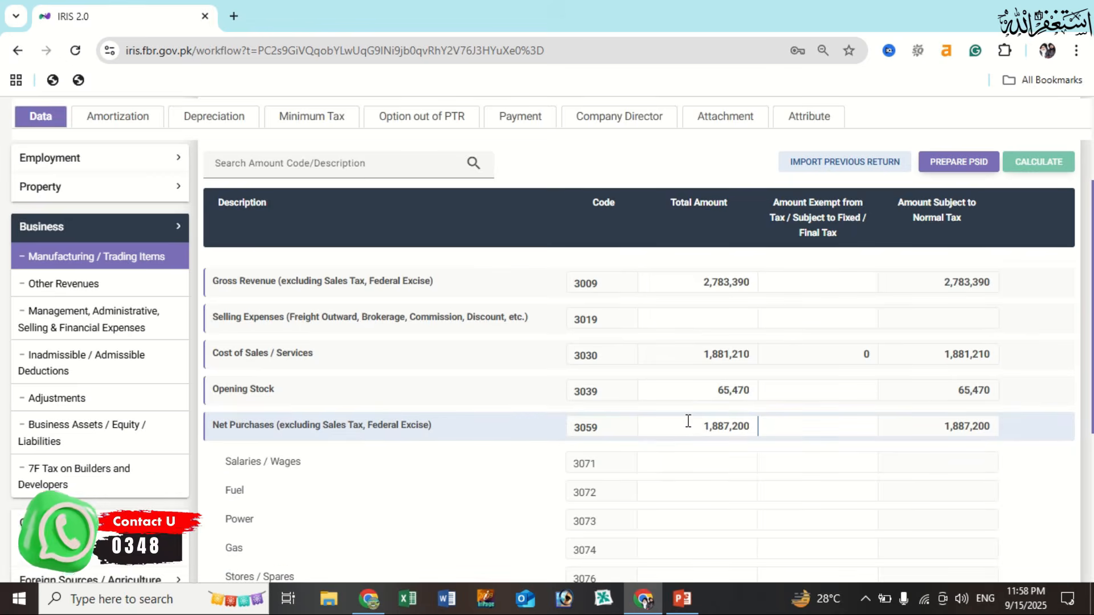
scroll(687, 425, "up", 1)
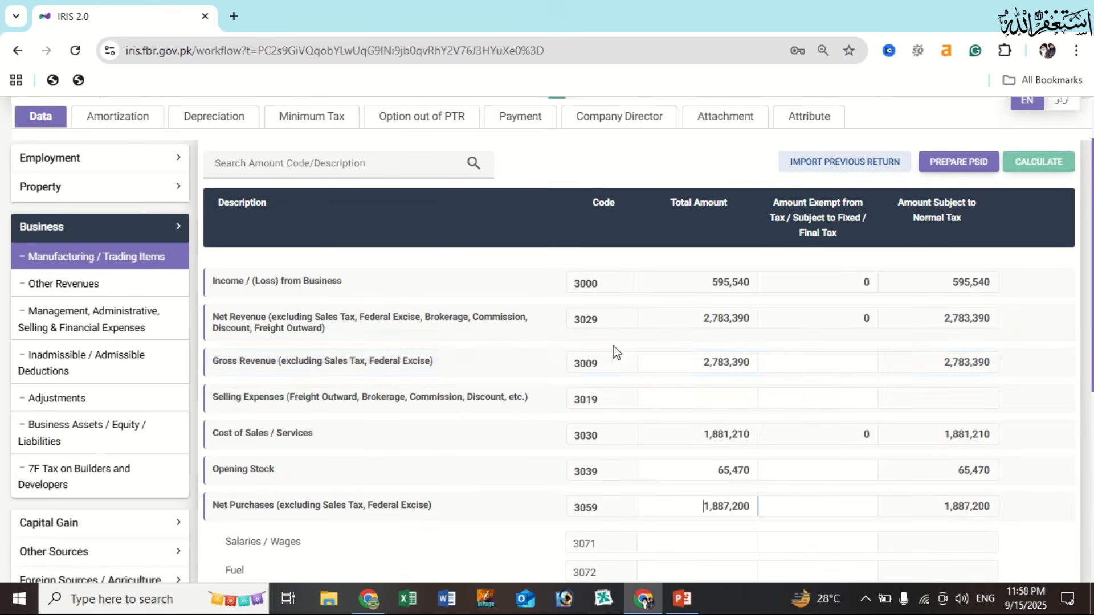
Check the Gross Revenue total amount against the Opening Stock and Net Purchases entries
left_click(689, 366)
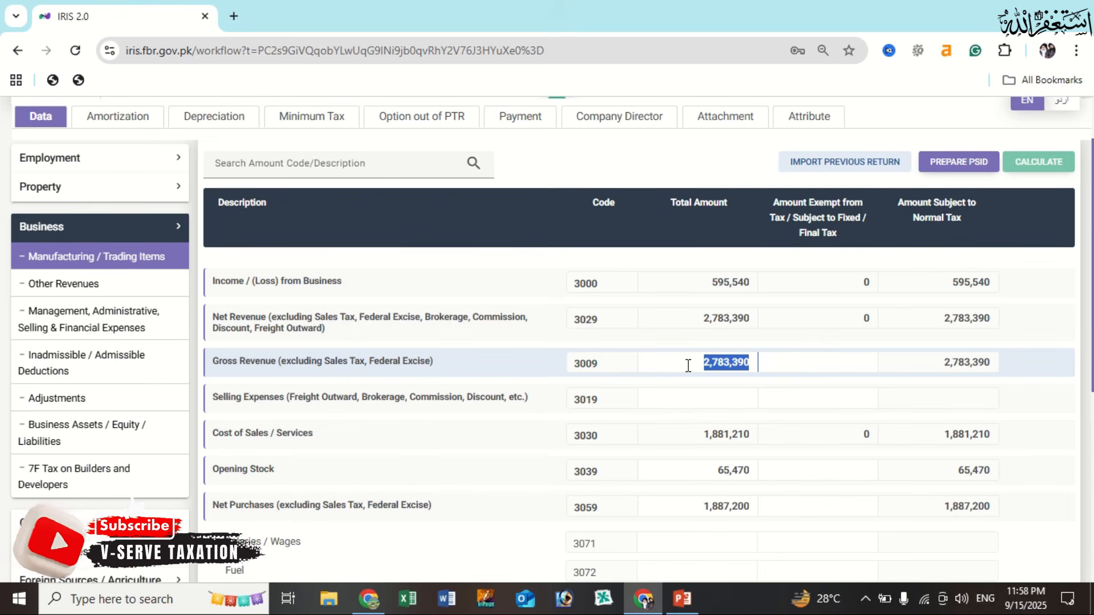
left_click(712, 454)
left_click(707, 475)
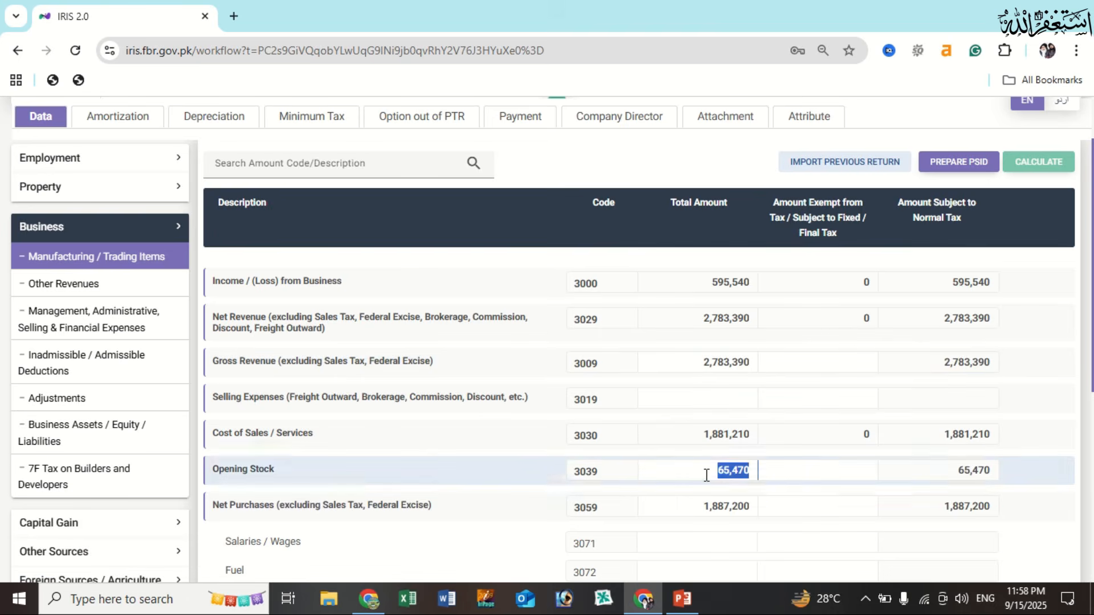
left_click(693, 508)
double_click(693, 508)
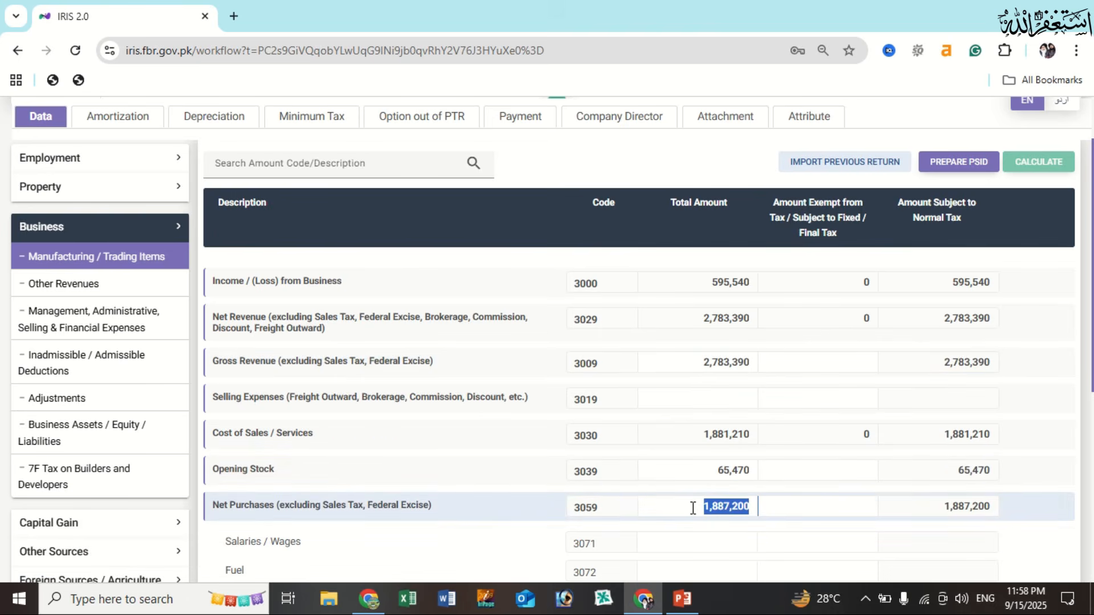
left_click(689, 362)
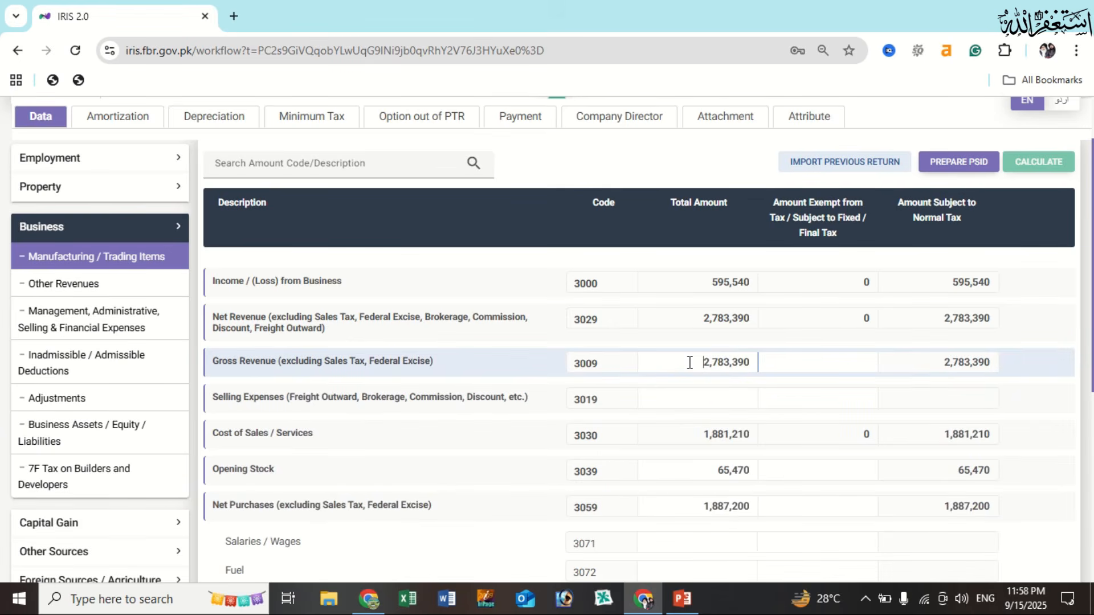
double_click(689, 363)
Review how Opening Stock, Net Purchases and Closing Stock lead to the Gross Profit / (Loss) row
scroll(690, 364, "down", 6)
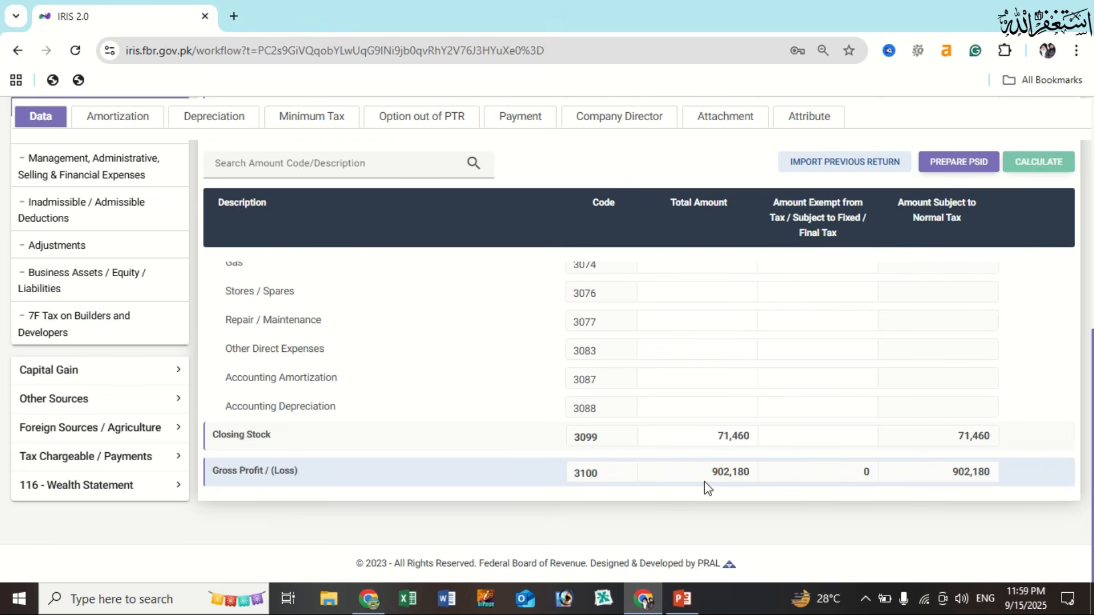
scroll(705, 438, "up", 2)
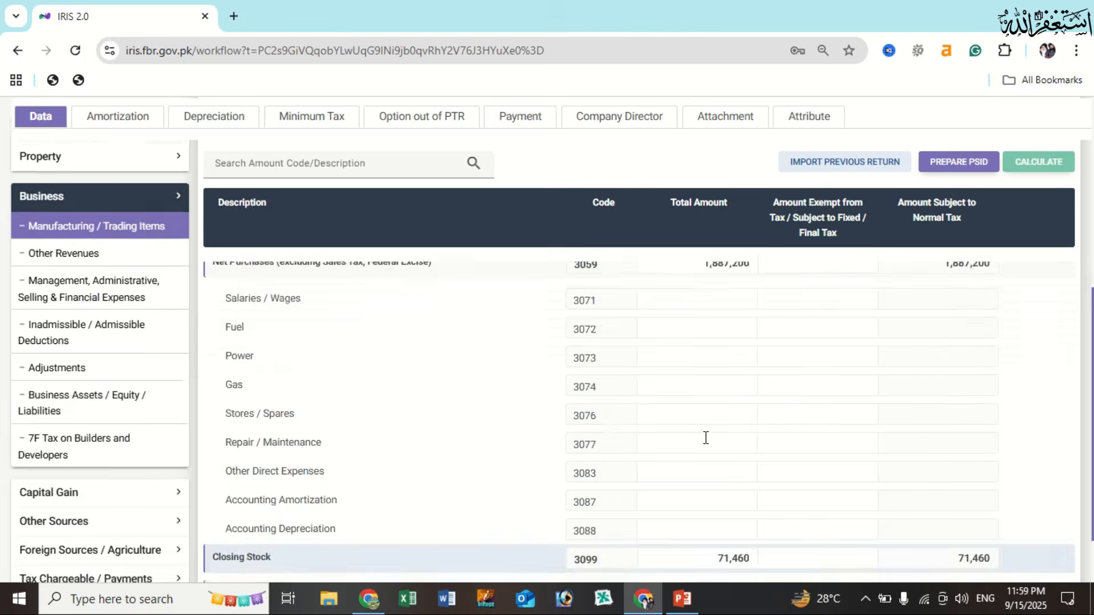
scroll(705, 438, "up", 3)
left_click(707, 425)
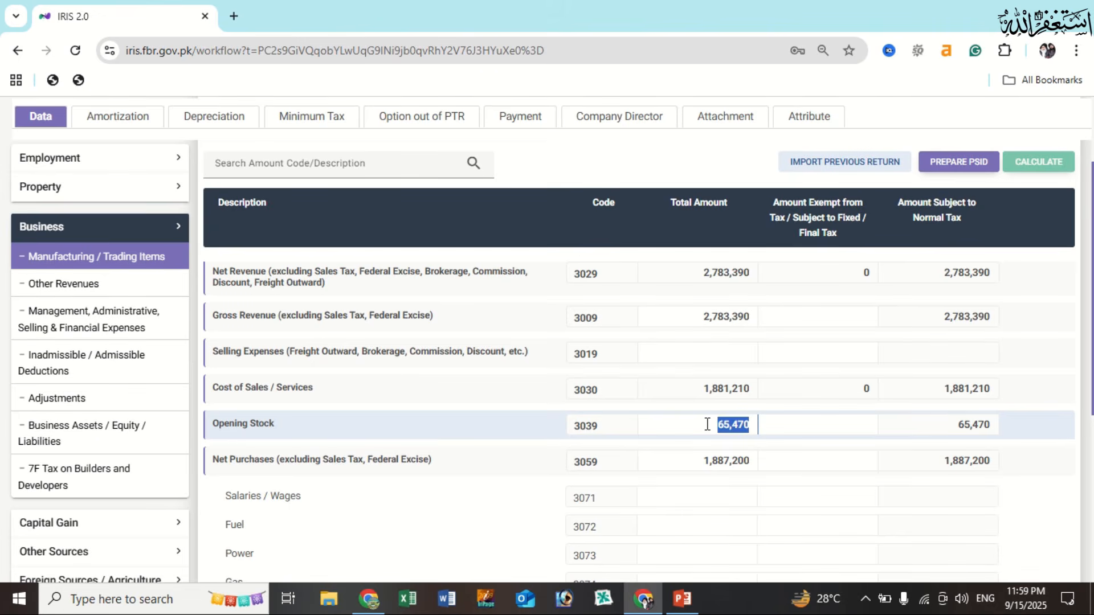
left_click(696, 463)
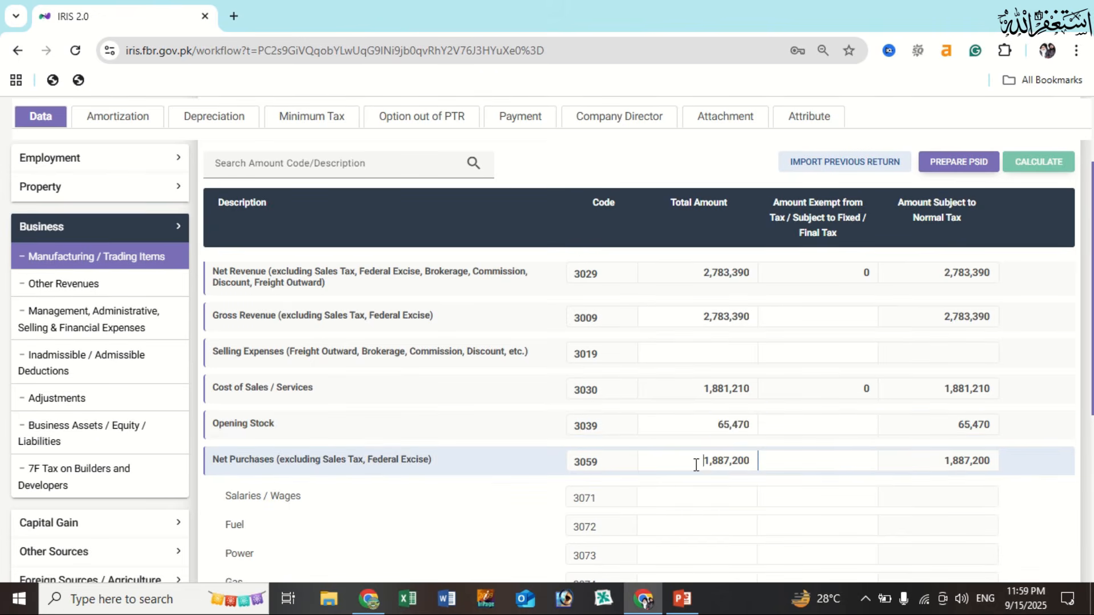
double_click(697, 465)
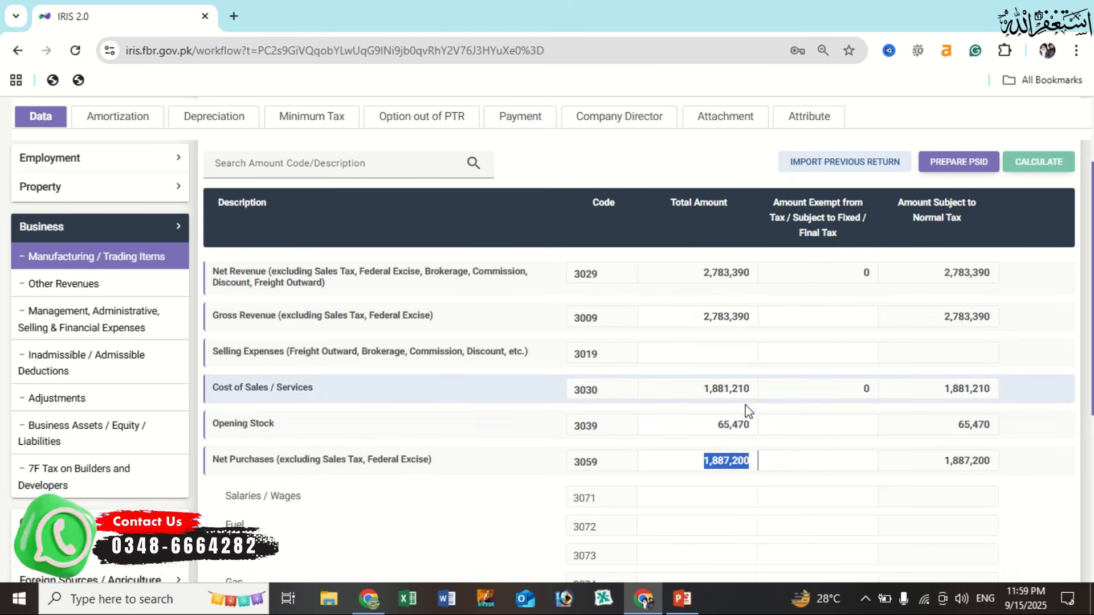
scroll(744, 459, "down", 5)
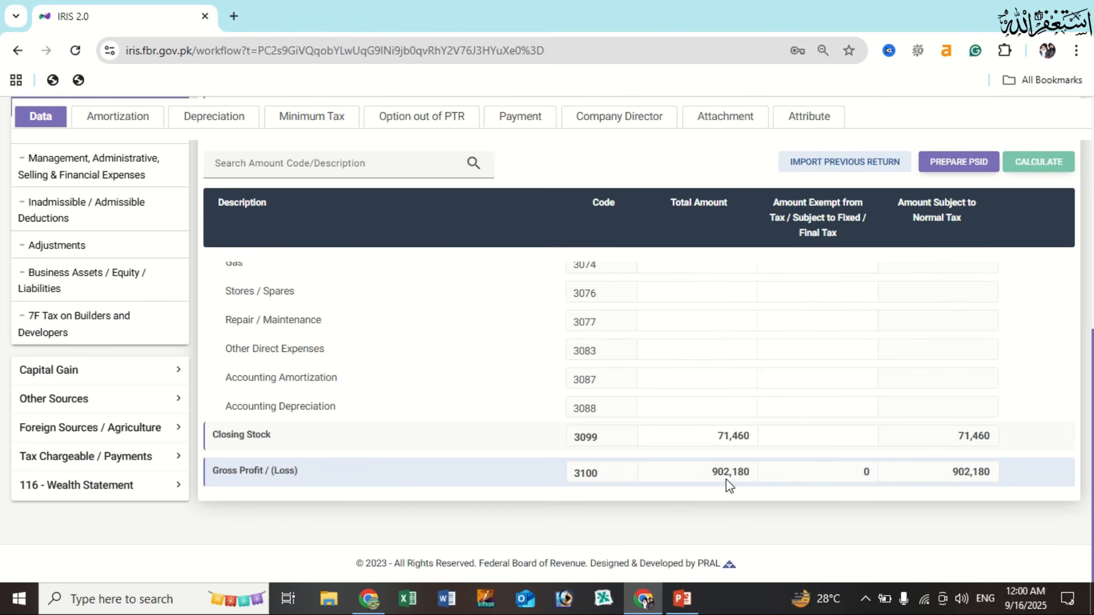
Compare the Income / (Loss) from Business total with the Gross Profit / (Loss) row in the trading items
scroll(726, 480, "up", 10)
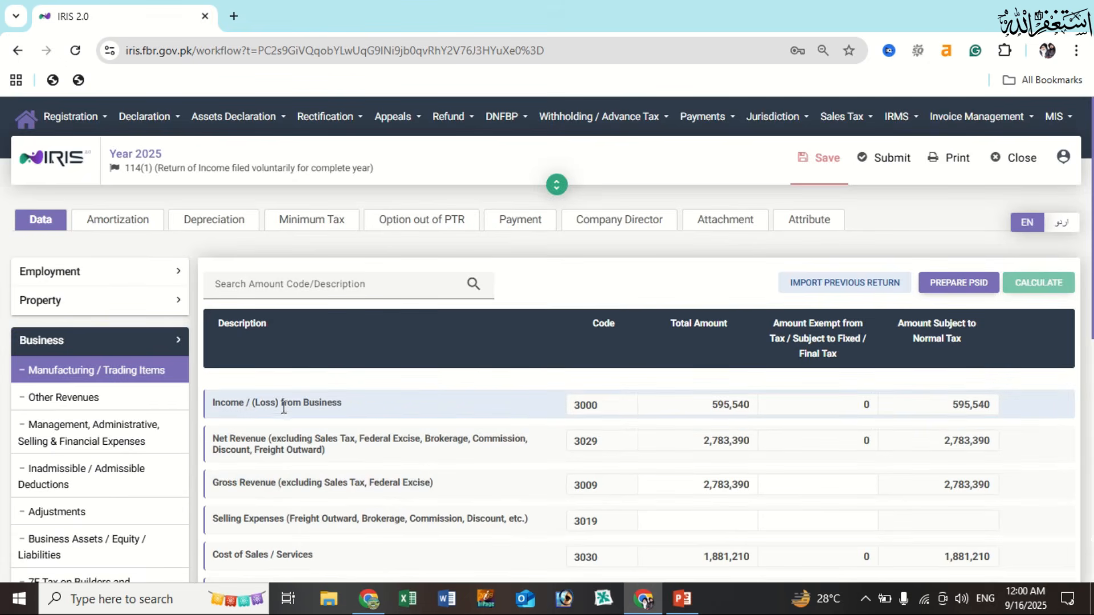
double_click(715, 409)
left_click(723, 411)
scroll(723, 416, "down", 5)
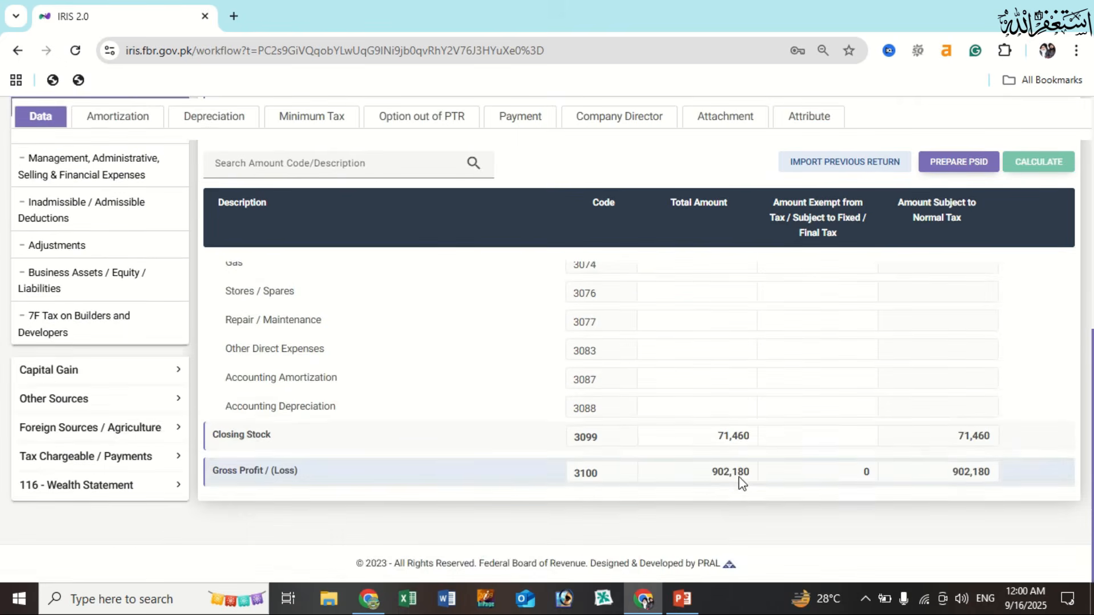
scroll(742, 483, "up", 5)
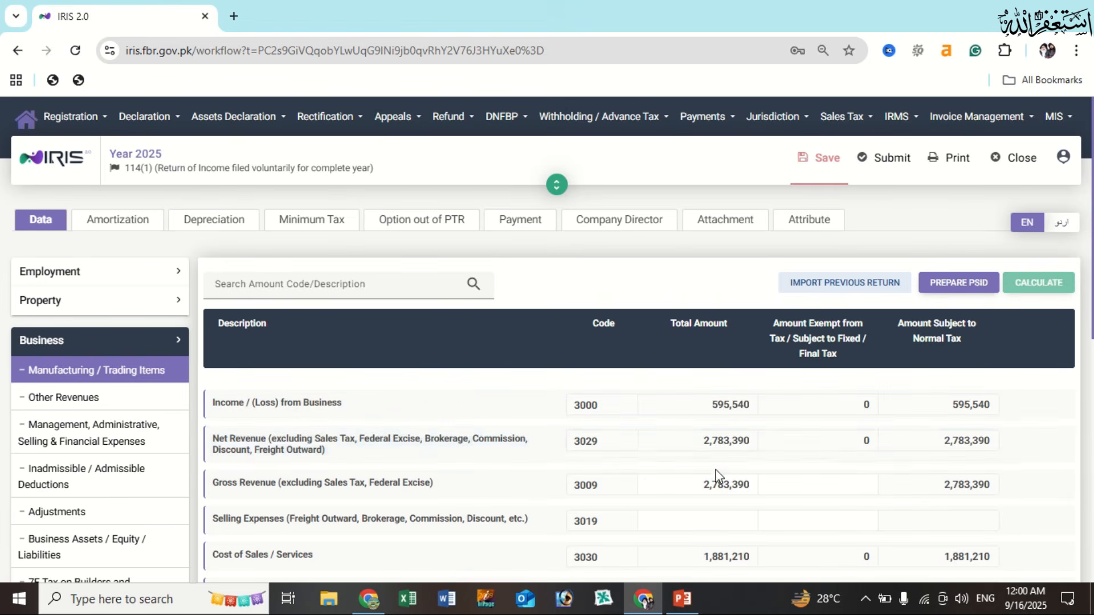
scroll(513, 444, "down", 2)
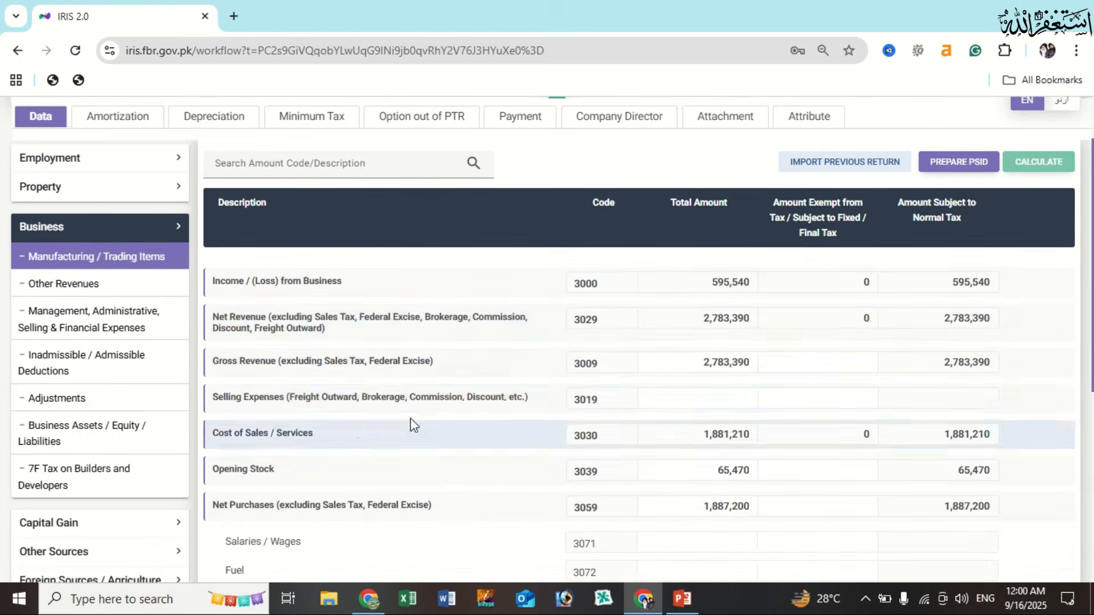
Open the Management, Administrative, Selling & Financial Expenses section of Business and review its expense rows
left_click(146, 326)
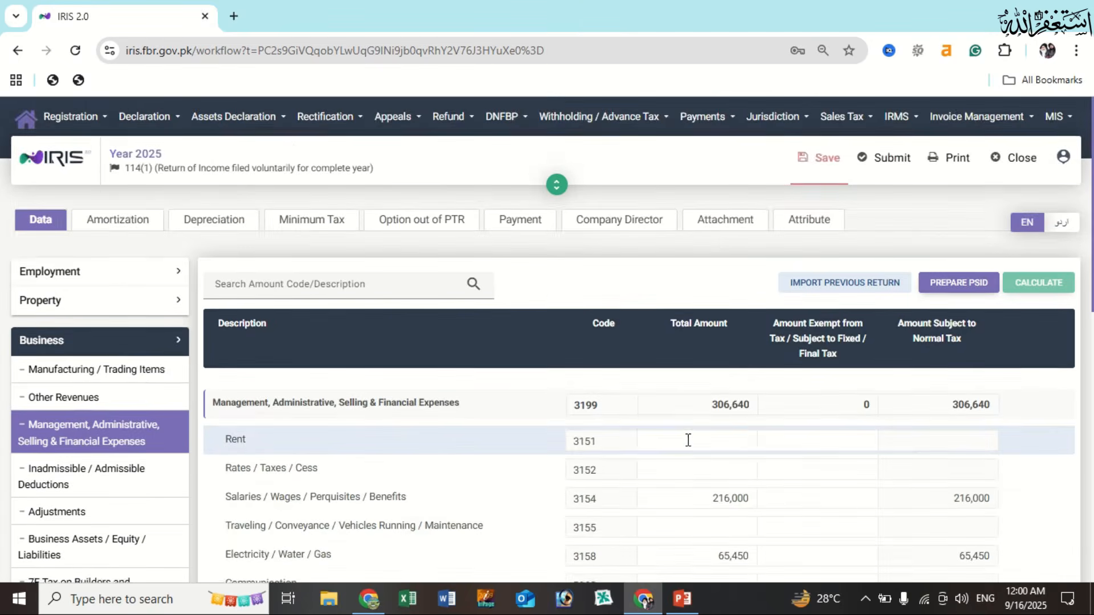
scroll(689, 441, "down", 2)
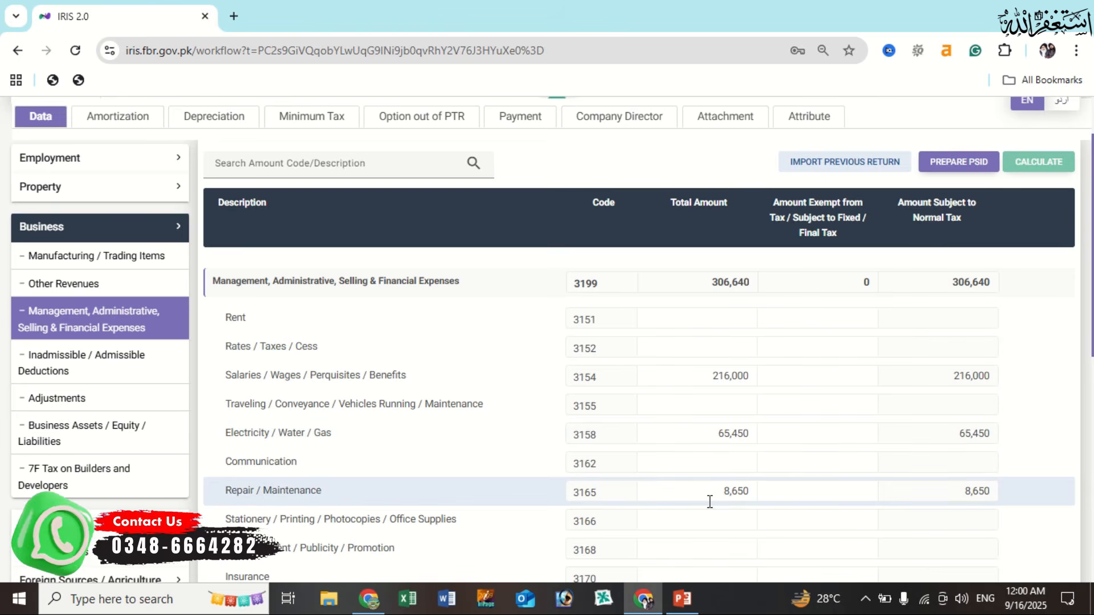
Review the remaining expense rows, including Other Indirect Expenses, down to the Accounting Profit / (Loss) row
scroll(713, 498, "down", 1)
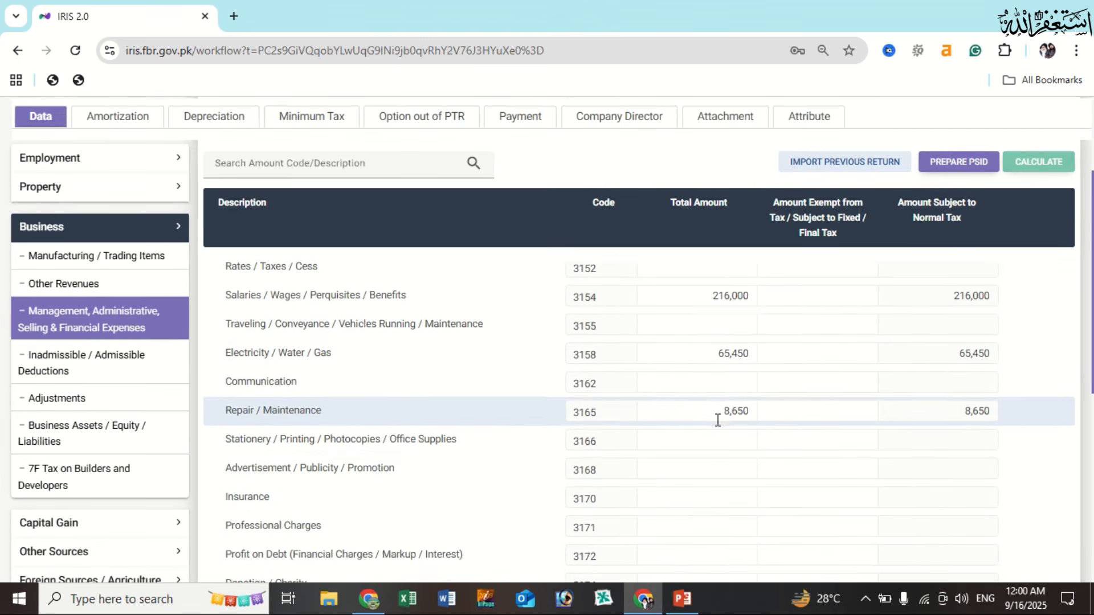
scroll(716, 419, "down", 2)
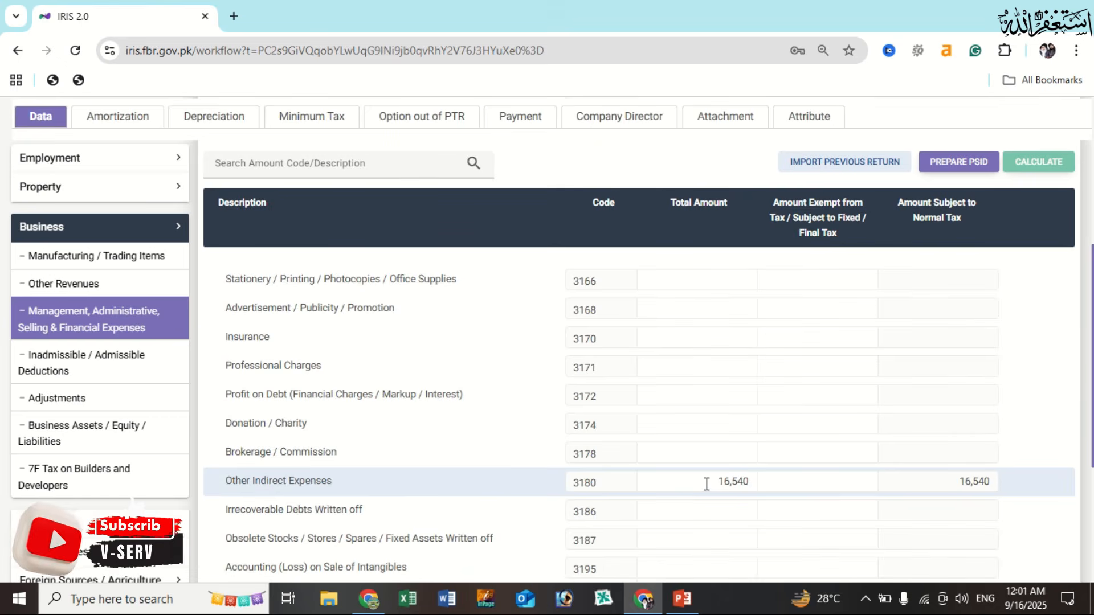
scroll(706, 484, "down", 3)
scroll(707, 458, "down", 1)
scroll(706, 459, "up", 8)
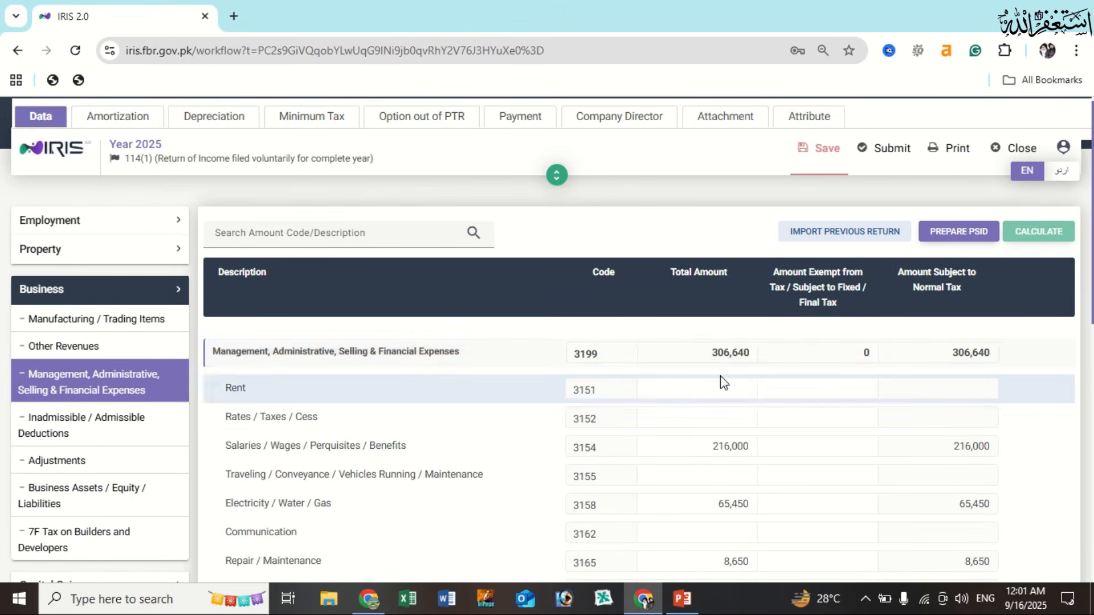
scroll(722, 383, "down", 15)
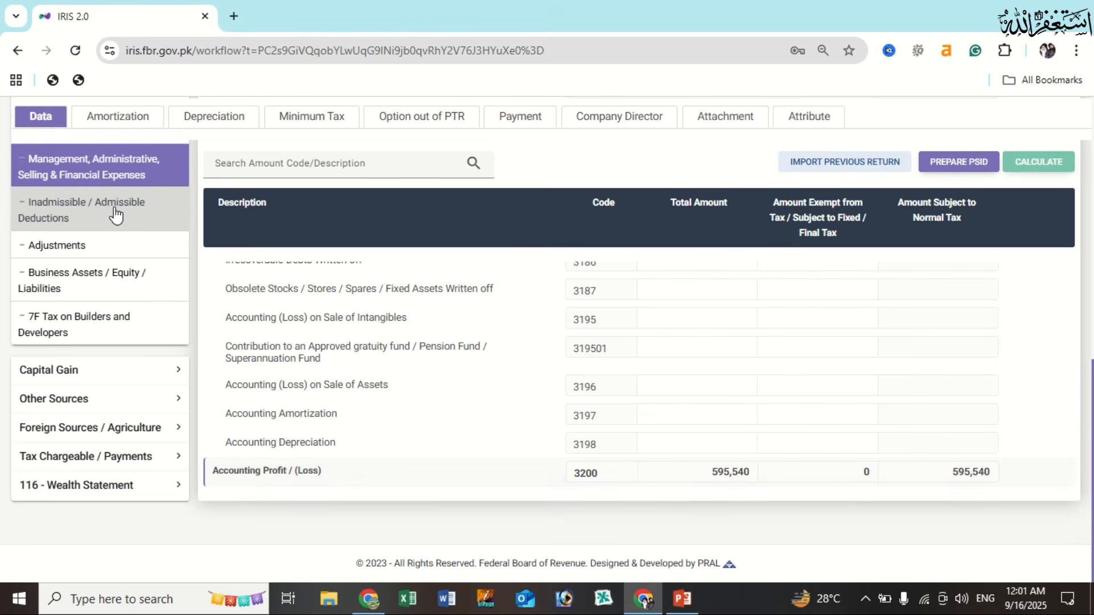
Return to Manufacturing / Trading Items and compare the Gross Profit / (Loss) amount with Income / (Loss) from Business
scroll(117, 242, "up", 1)
left_click(118, 242)
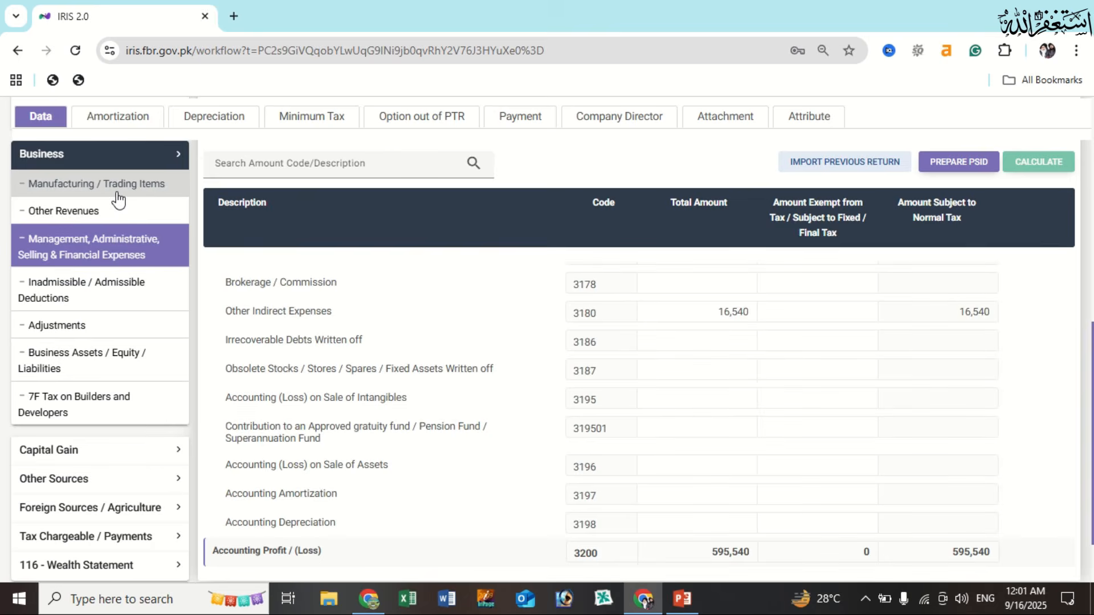
left_click(118, 190)
scroll(677, 430, "down", 10)
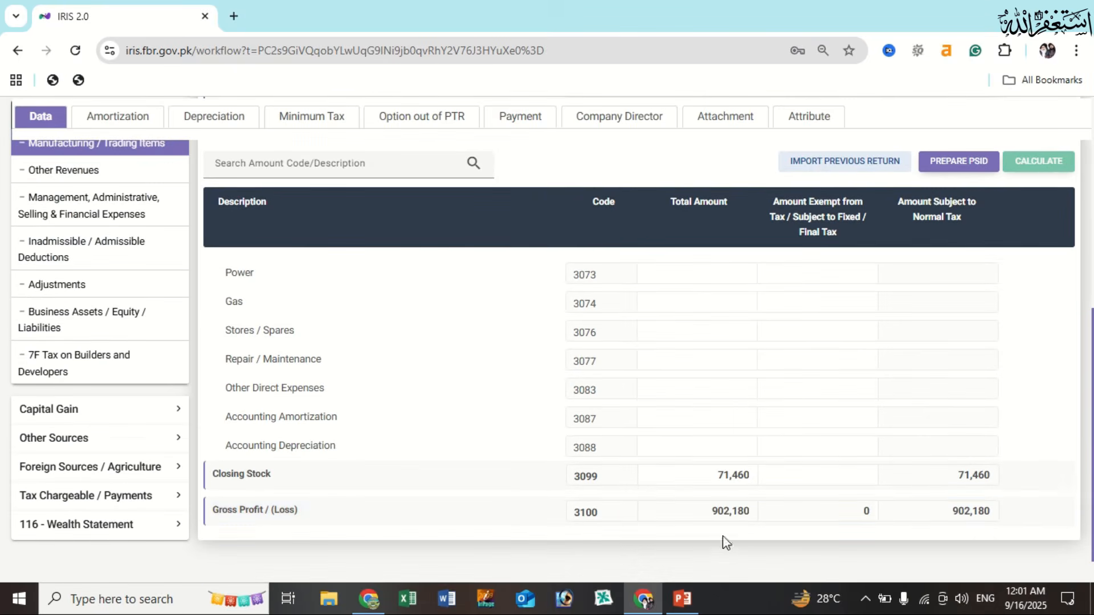
double_click(722, 517)
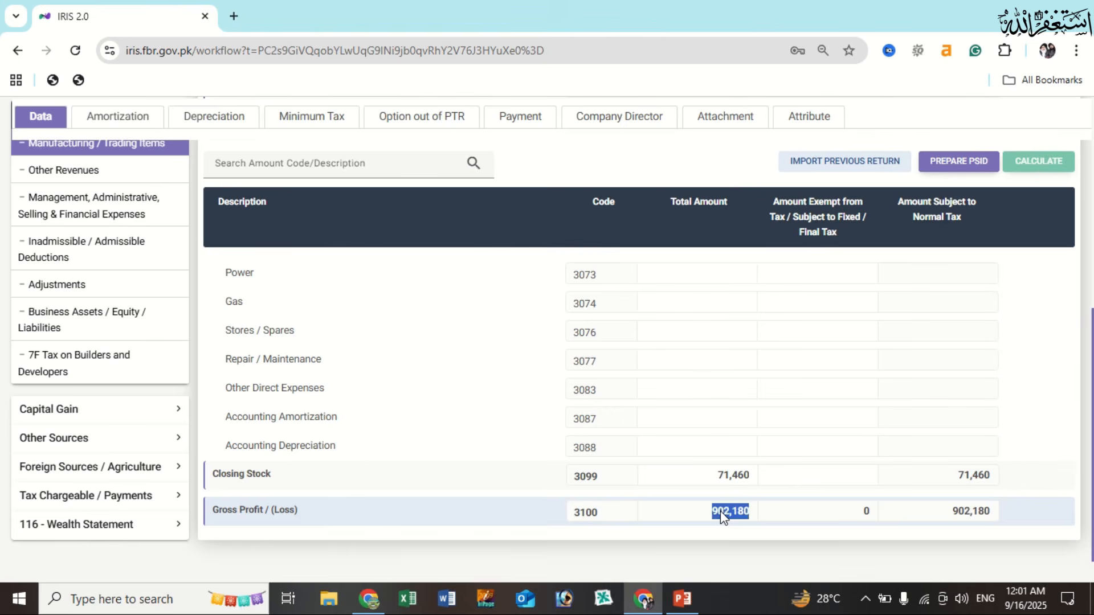
scroll(723, 516, "up", 10)
double_click(727, 405)
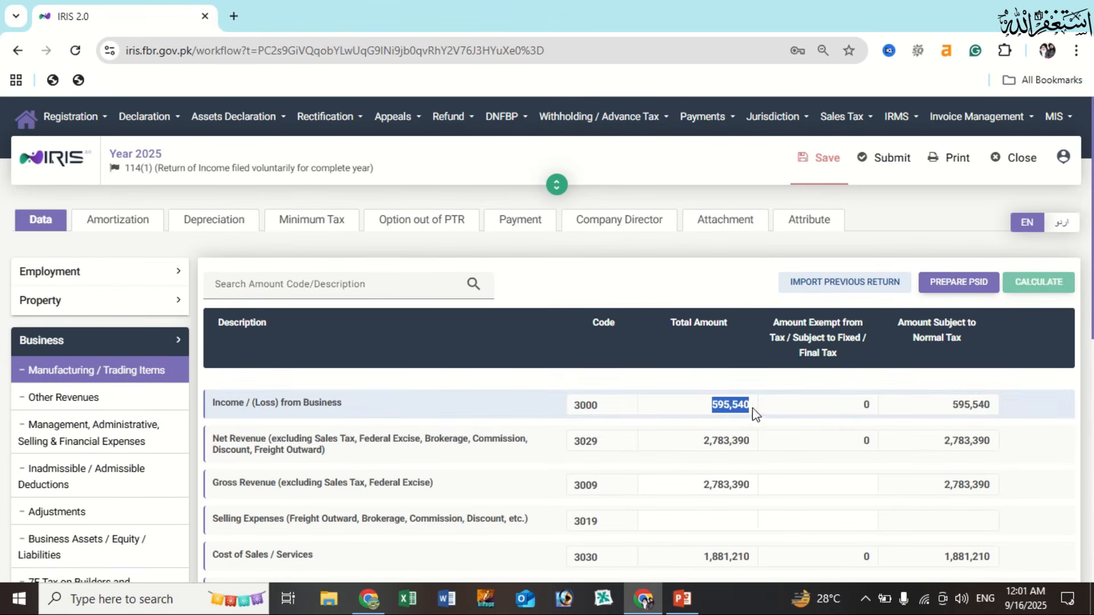
left_click(740, 412)
double_click(740, 411)
Compare the Closing Stock amount with the Stocks / Stores / Spares entry in Business Assets / Equity / Liabilities
scroll(738, 407, "down", 10)
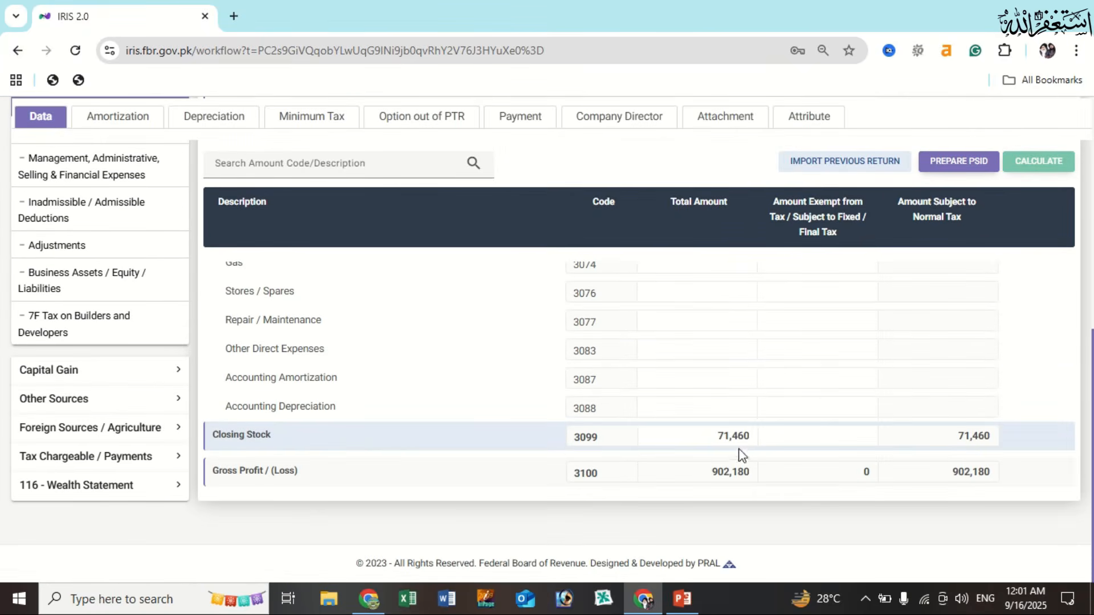
double_click(730, 437)
left_click(132, 286)
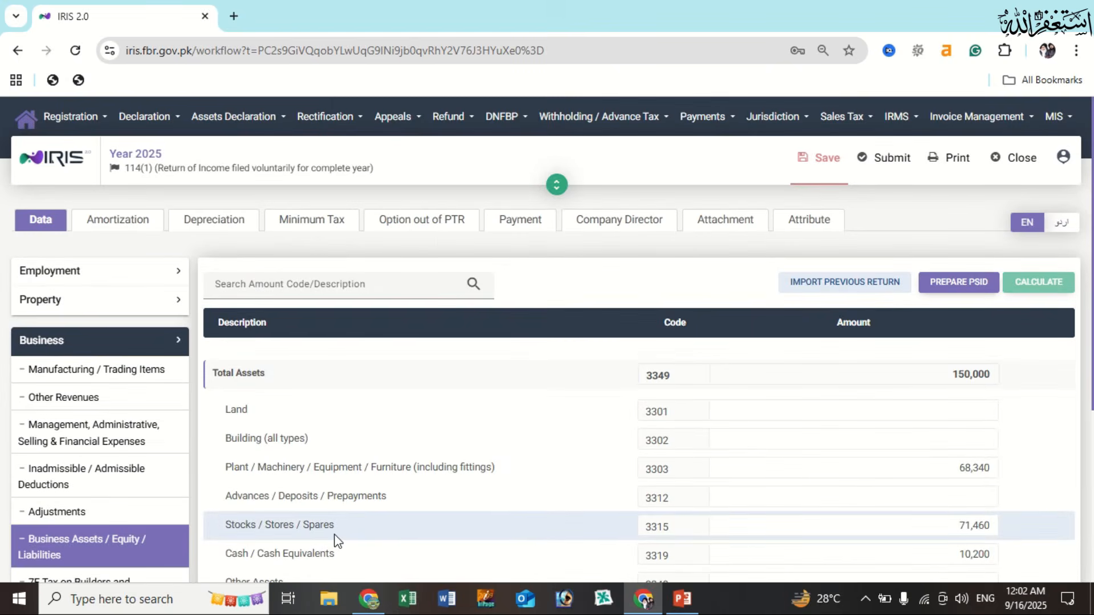
left_click(914, 525)
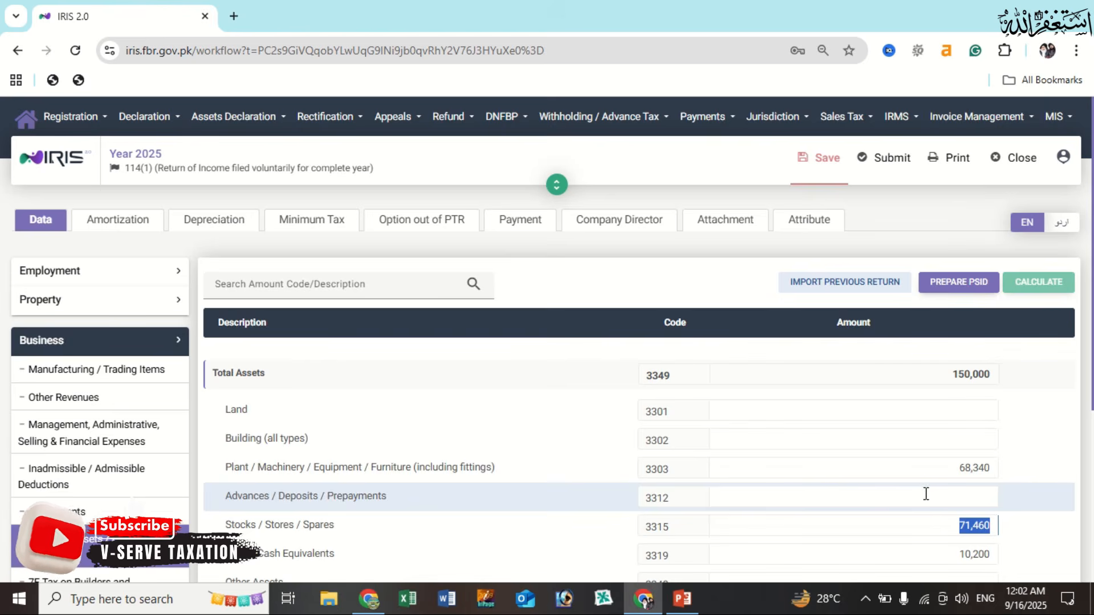
Check the Plant / Machinery / Equipment / Furniture, Capital and Cash / Cash Equivalents amounts among the business assets and liabilities
left_click(942, 470)
left_click(943, 469)
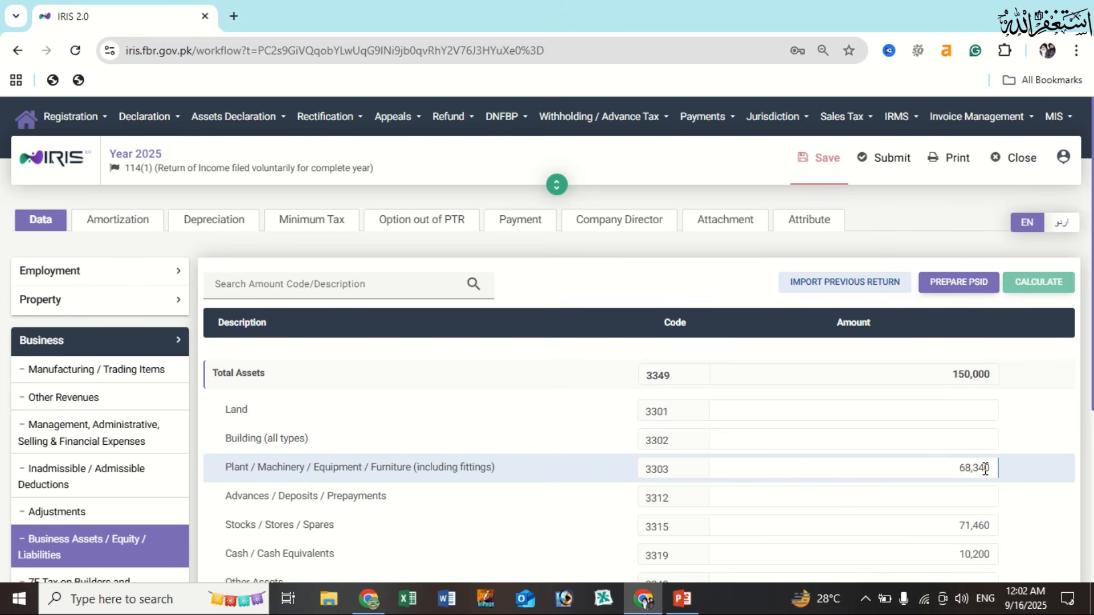
scroll(980, 490, "down", 2)
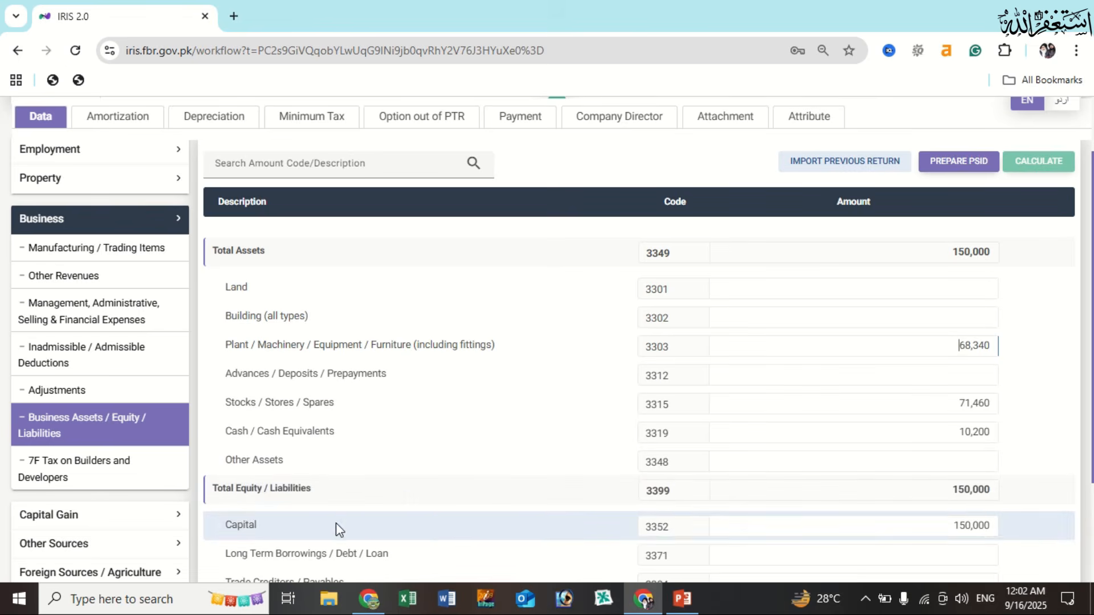
left_click(948, 529)
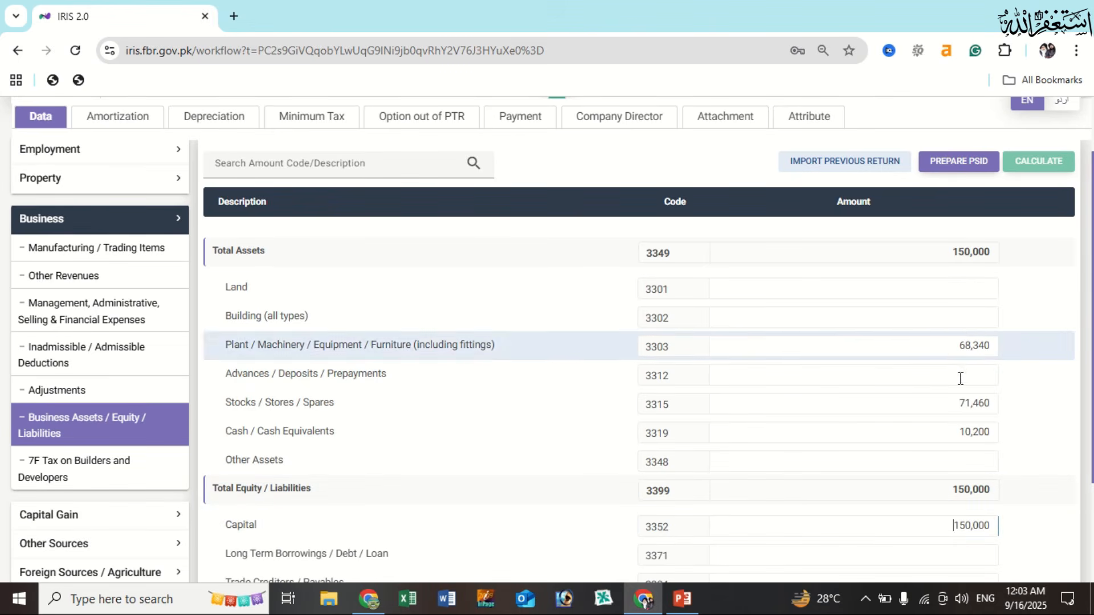
double_click(939, 531)
left_click(958, 433)
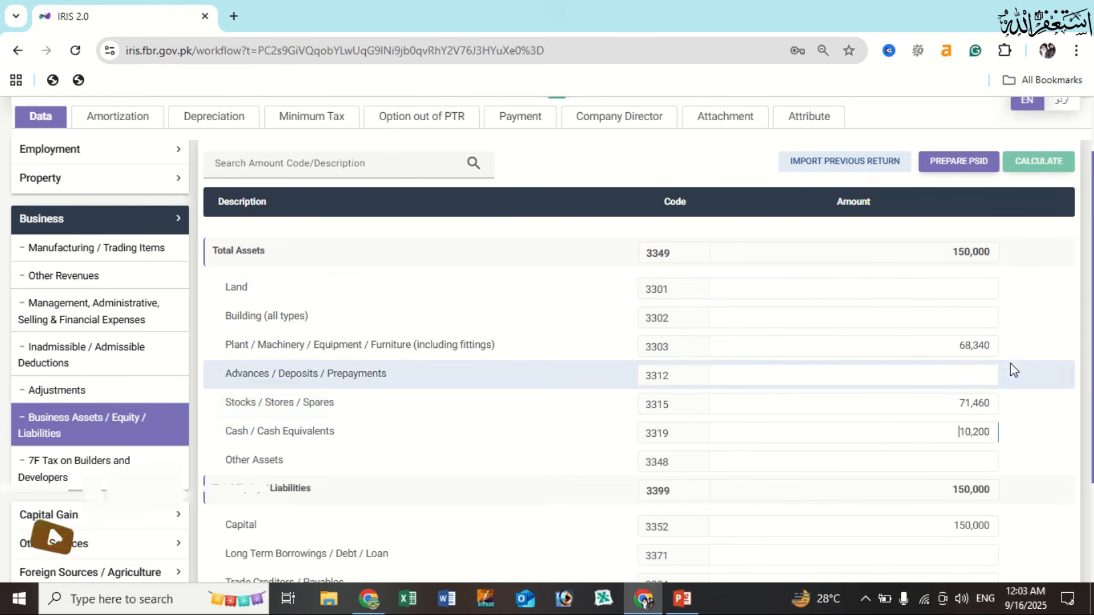
Recalculate the return from Business Assets / Equity / Liabilities and save the changes
scroll(1000, 382, "down", 1)
scroll(1003, 373, "up", 3)
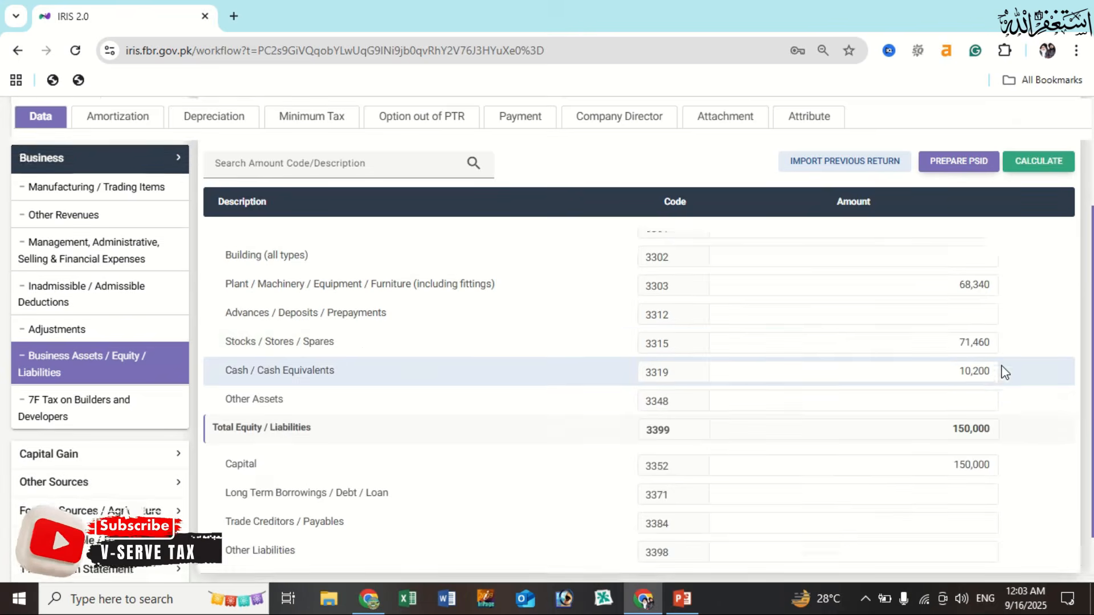
scroll(1002, 372, "down", 2)
scroll(1031, 224, "up", 4)
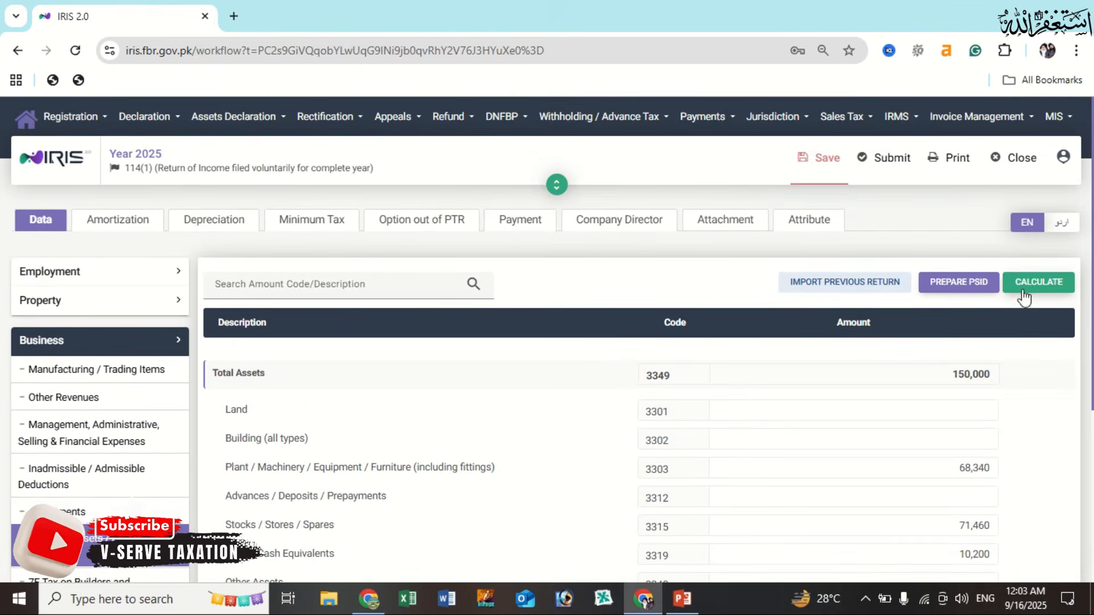
left_click(1024, 293)
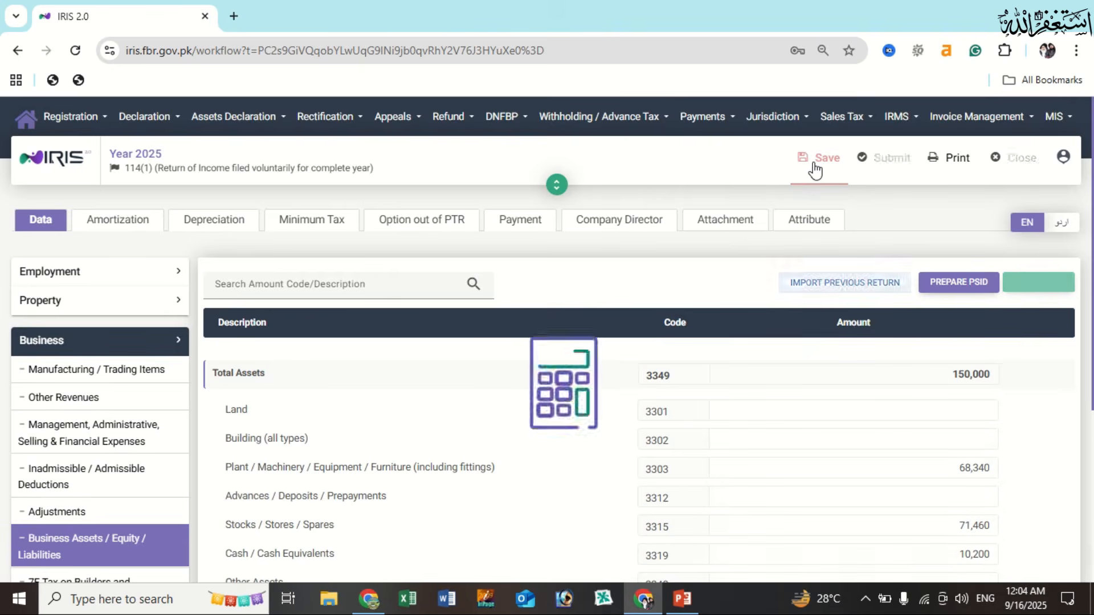
Copy the Income / (Loss) from Business total amount from Manufacturing / Trading Items
scroll(420, 391, "down", 5)
scroll(181, 308, "up", 1)
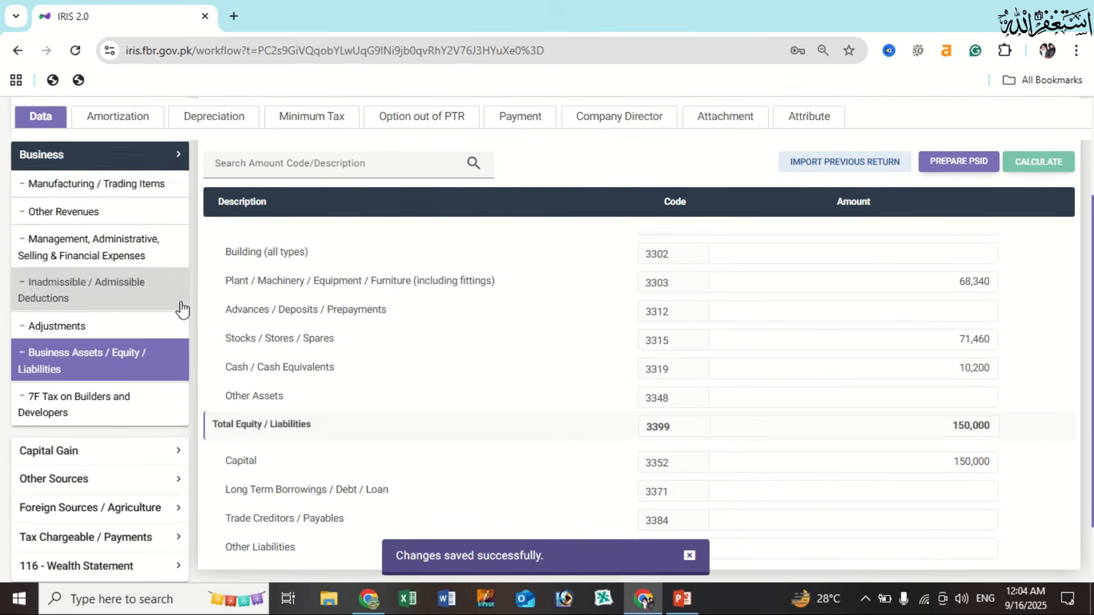
left_click(115, 194)
double_click(740, 405)
key("ctrl+c")
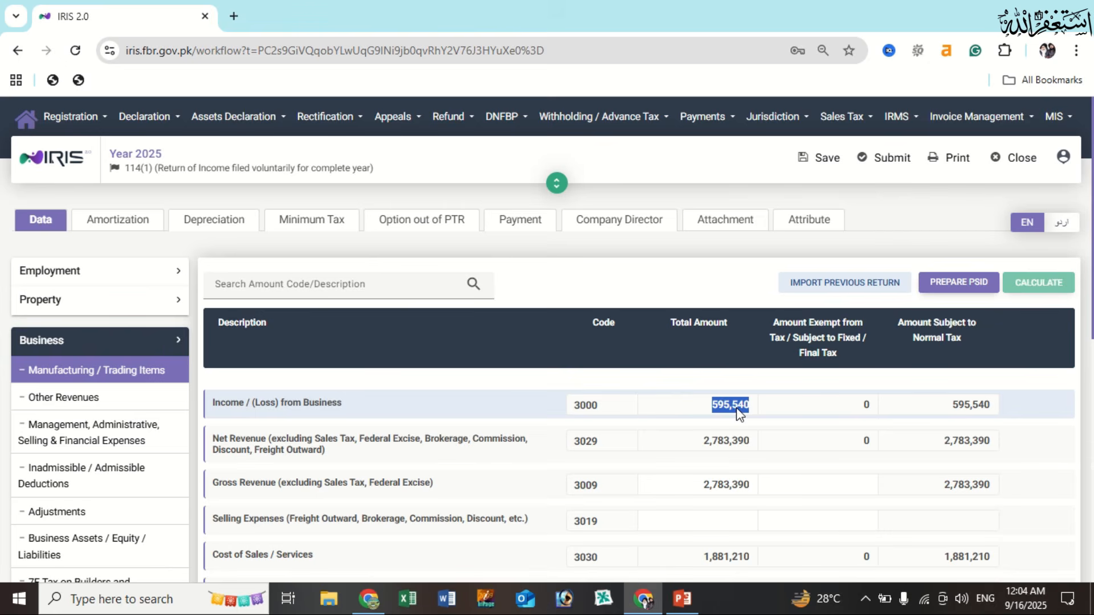
In the Wealth Statement's Reconciliation of Net Assets, enter 595,540 as income declared subject to Normal Tax (7031) and recalculate
scroll(183, 444, "down", 5)
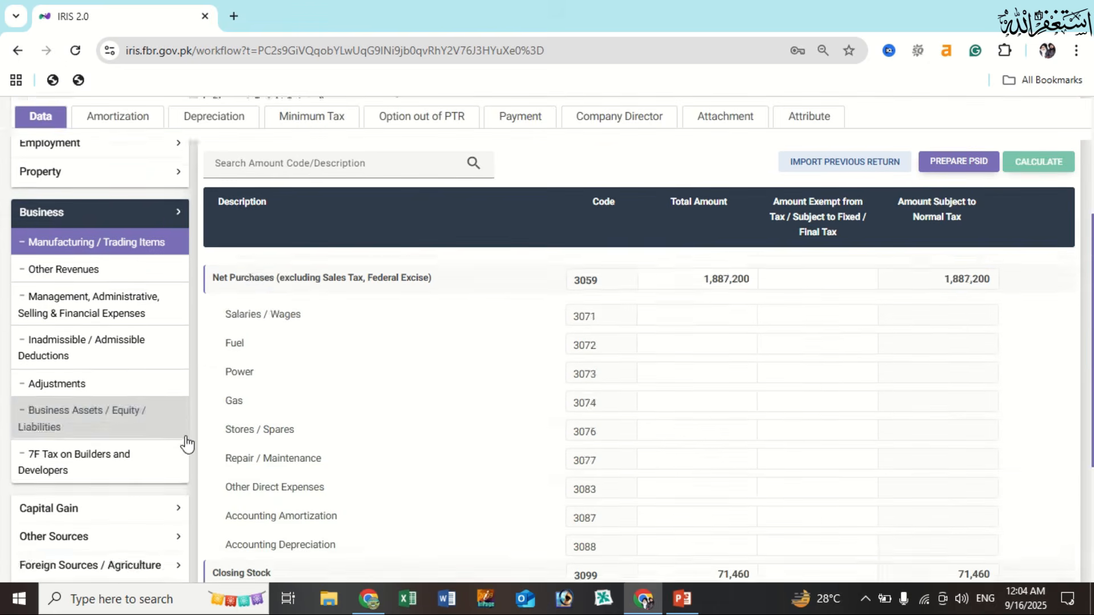
scroll(137, 555, "down", 2)
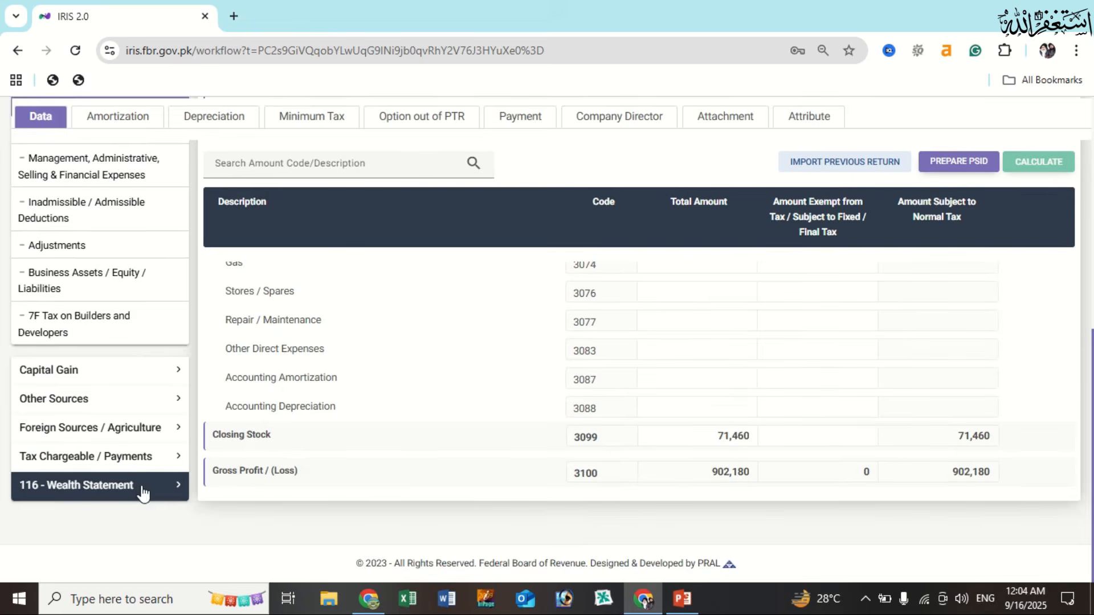
left_click(142, 488)
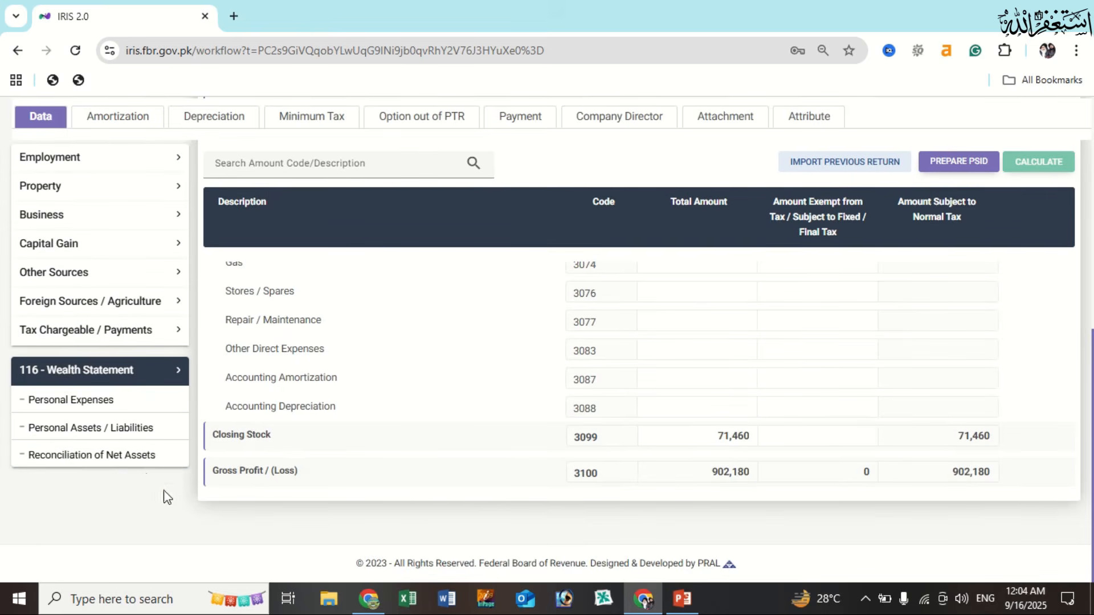
left_click(134, 456)
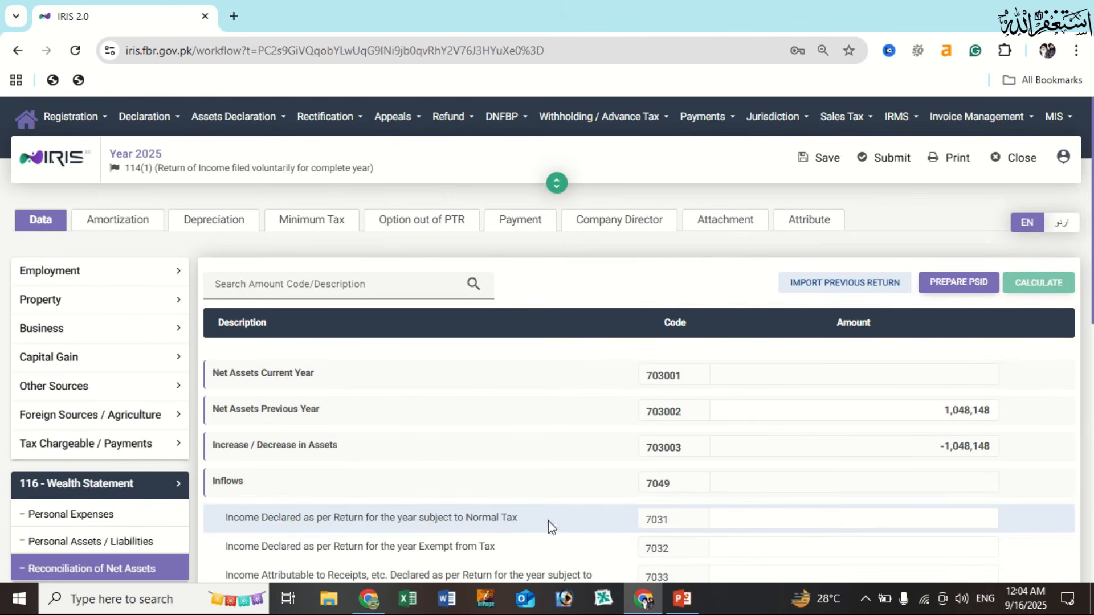
left_click(778, 514)
key("ctrl+v")
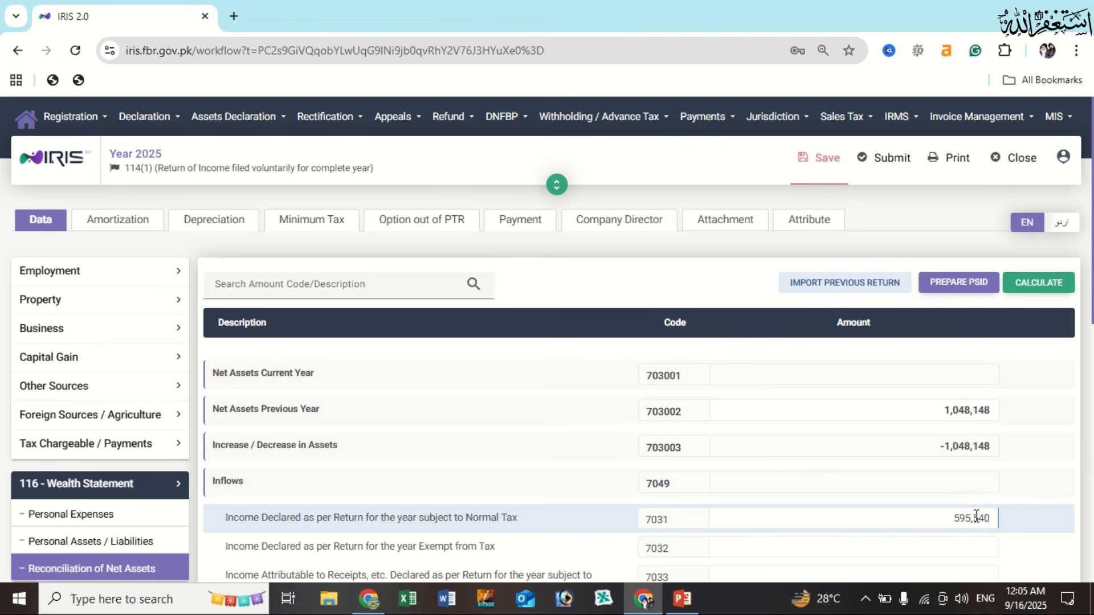
left_click(1040, 290)
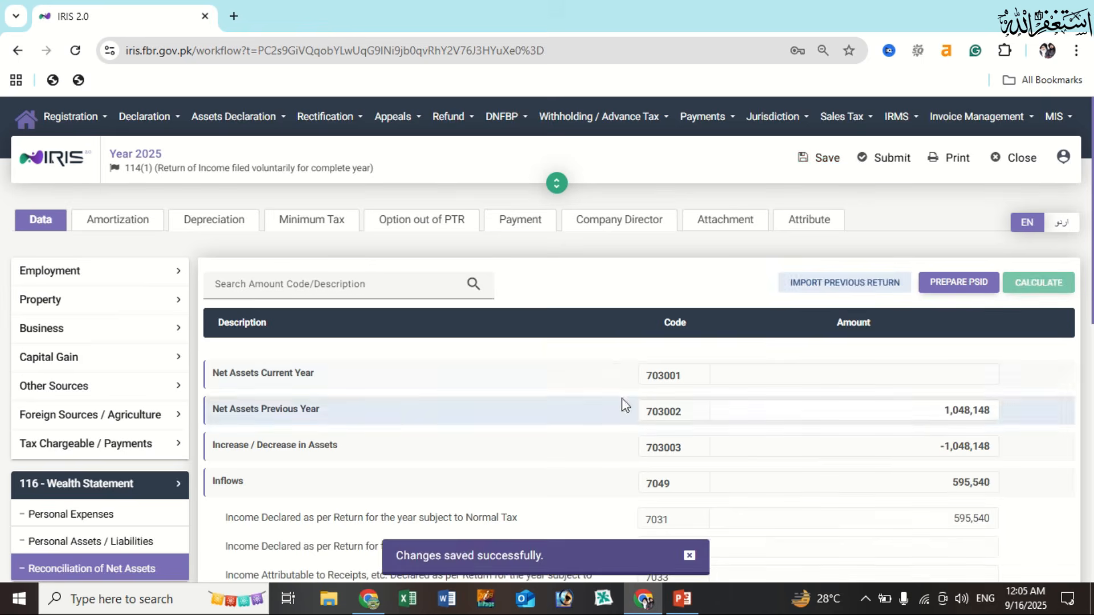
Add a Business Capital entry named "abc trader" in Personal Assets / Liabilities of the Wealth Statement
scroll(621, 398, "down", 2)
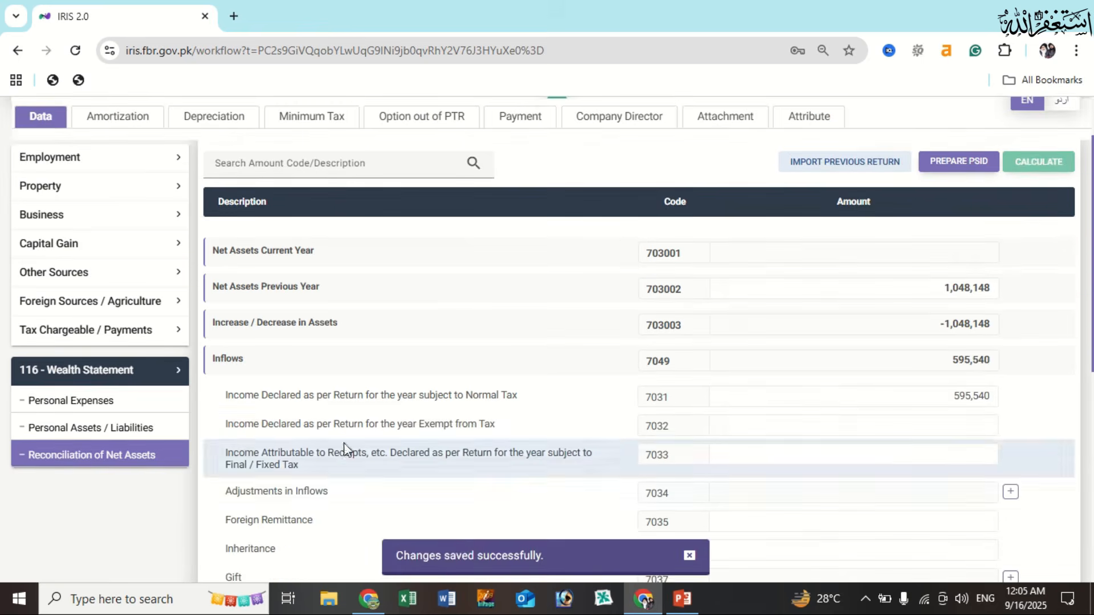
left_click(113, 434)
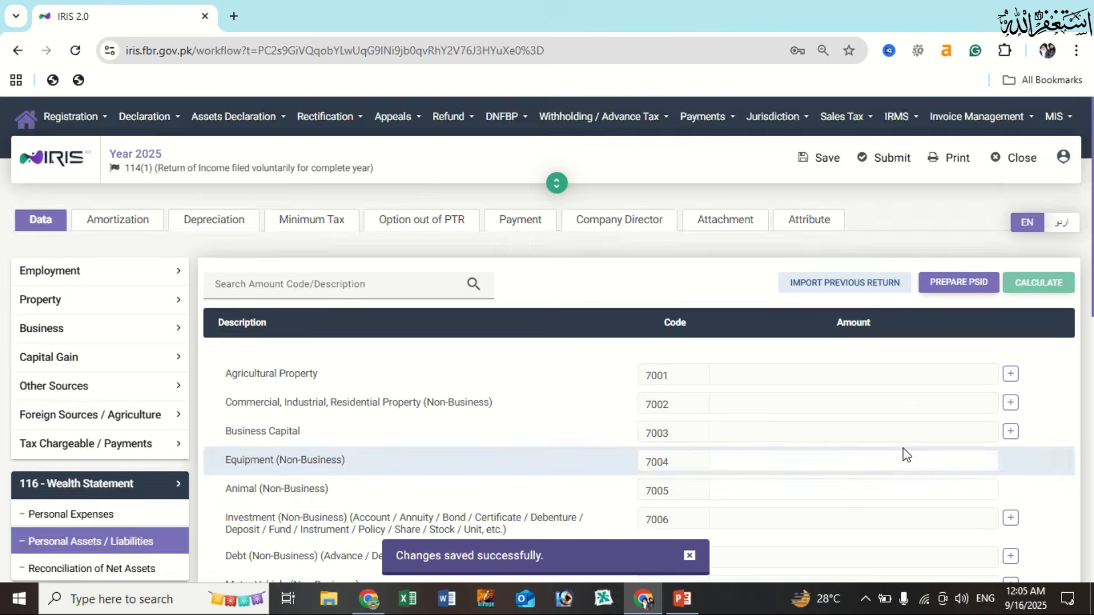
scroll(906, 454, "down", 5)
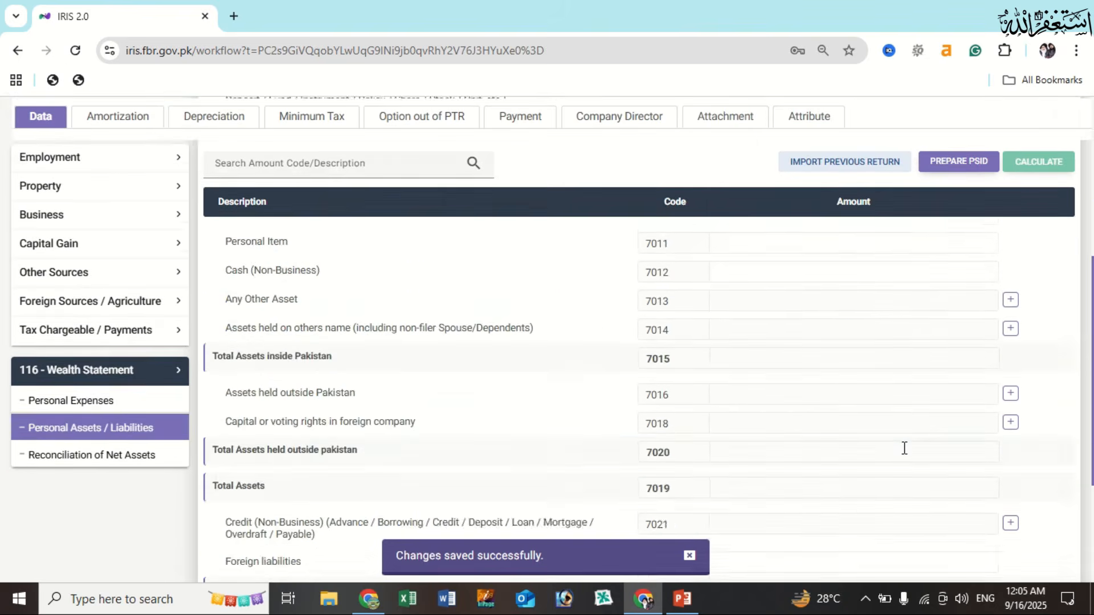
scroll(904, 447, "up", 5)
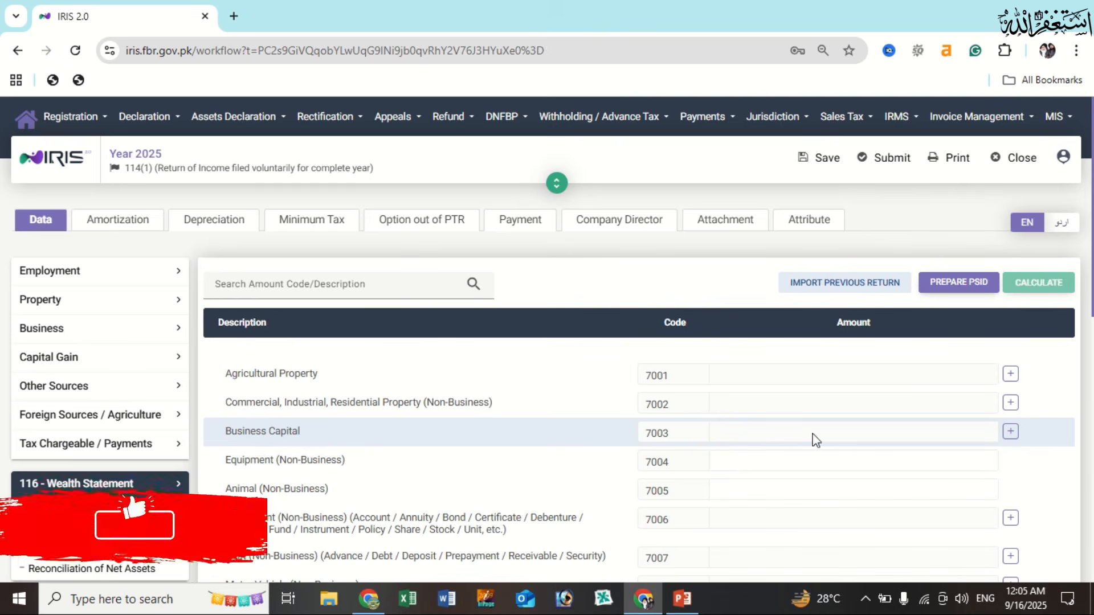
left_click(1011, 436)
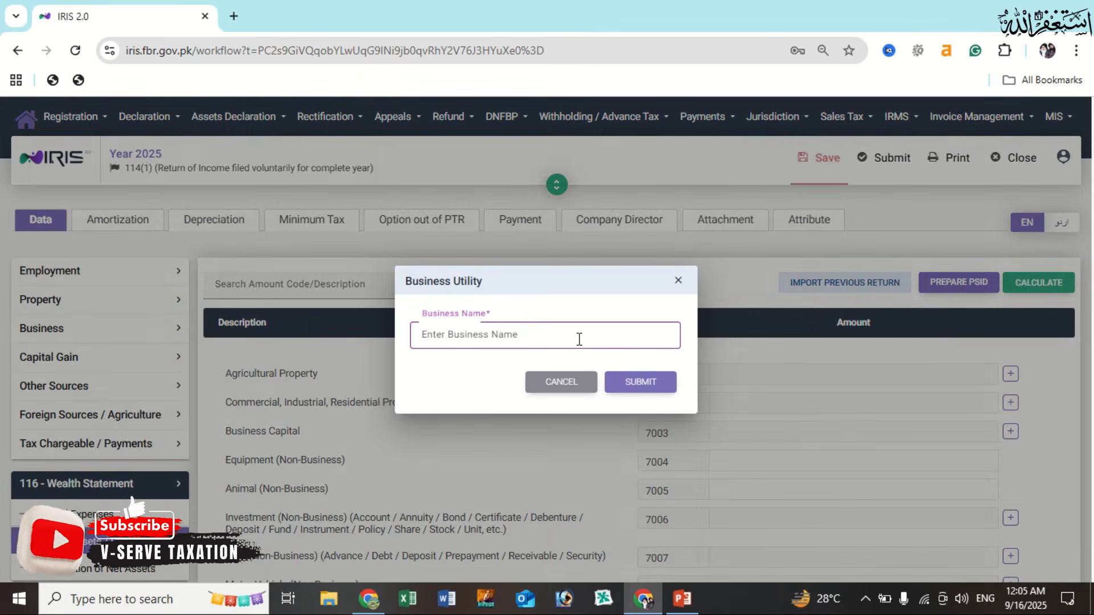
type("a")
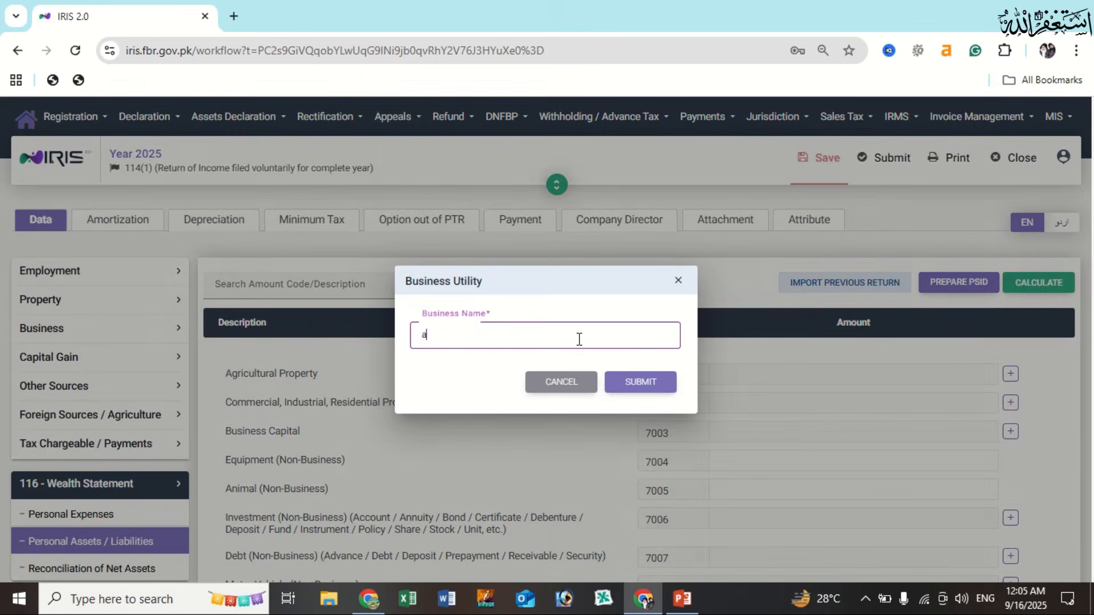
type("bc trader")
left_click(642, 388)
Set the abc trader Business Capital amount to 150,000, then recalculate and save the return
left_click(953, 469)
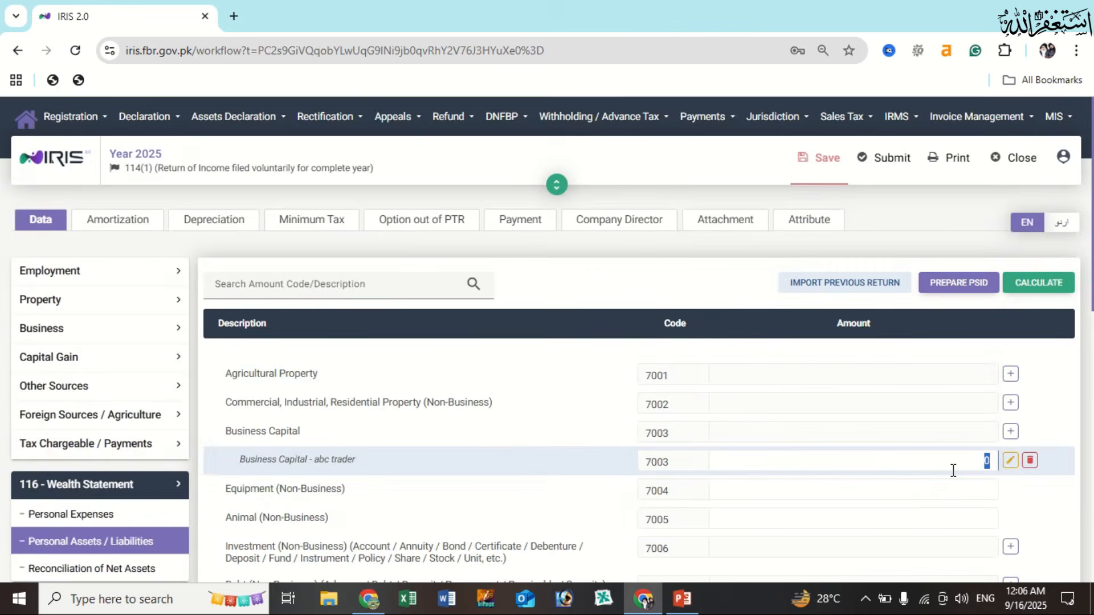
type("1,500")
left_click(1040, 291)
left_click(826, 168)
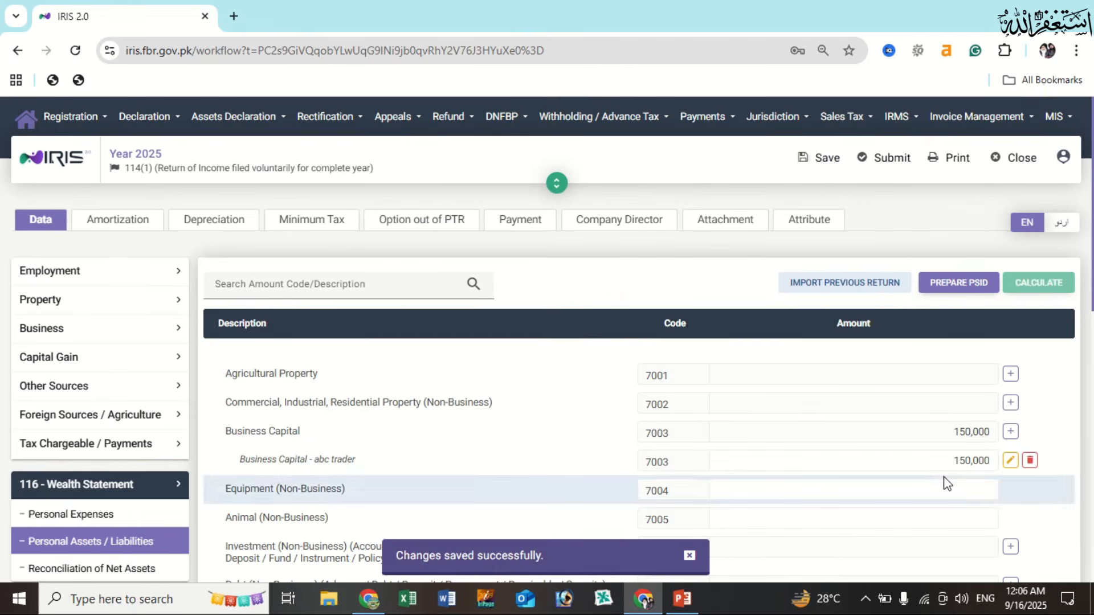
scroll(947, 483, "down", 1)
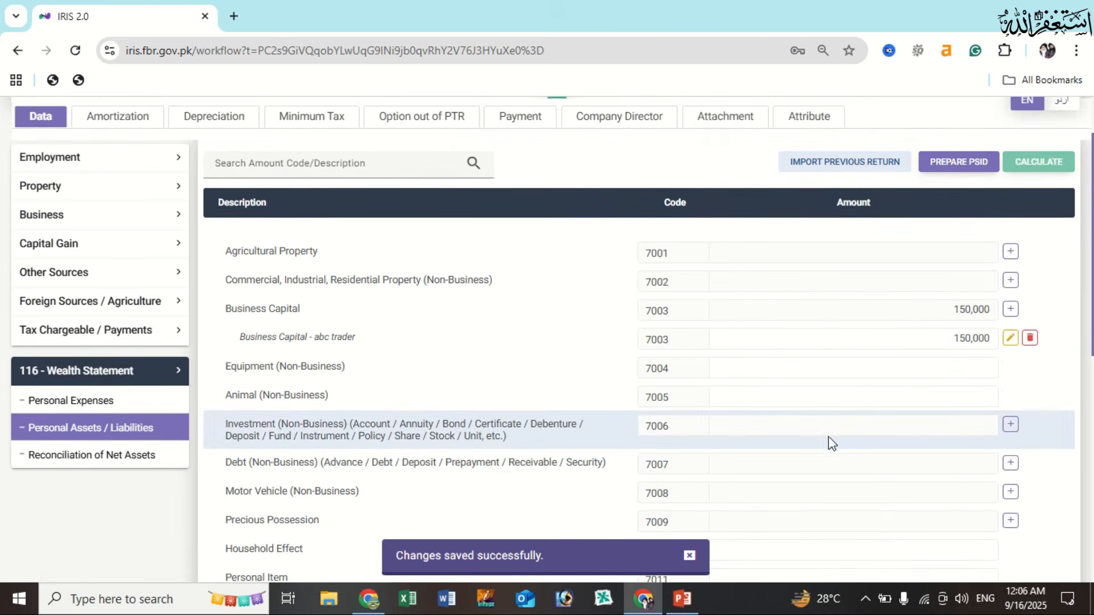
Add an Investment (7006) entry with the account number and contents "account current ubl", set its amount to 45,680 and recalculate
left_click(1011, 425)
left_click(410, 280)
left_click(426, 327)
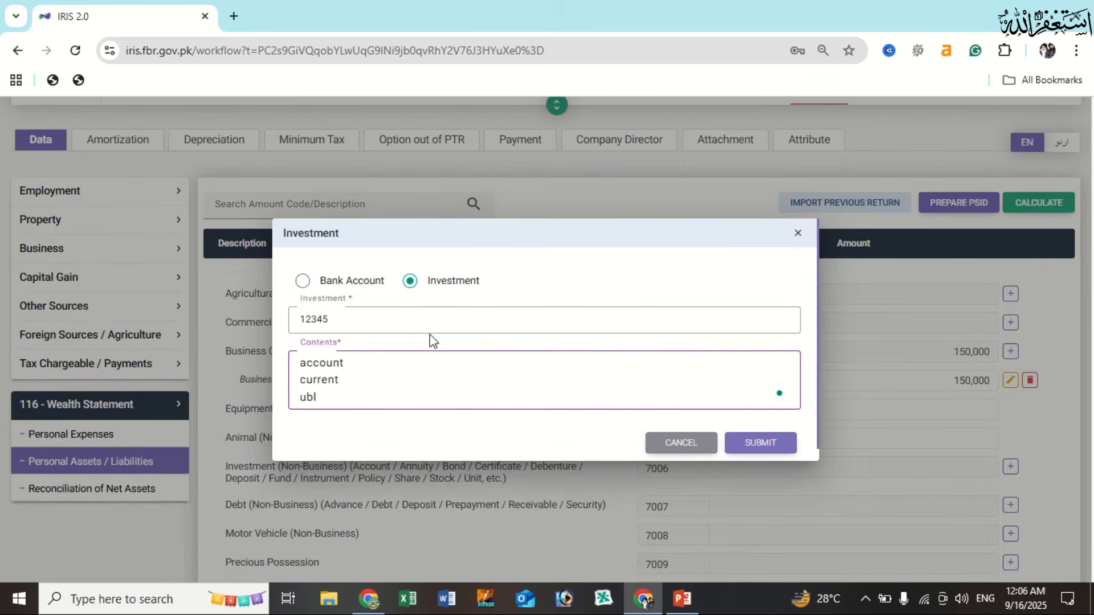
left_click(760, 443)
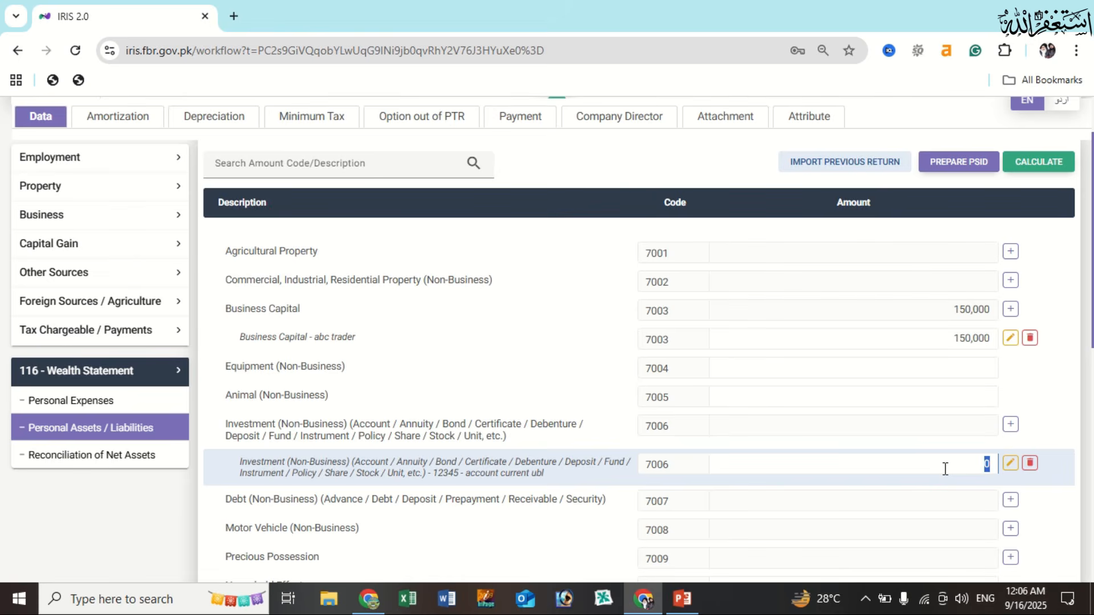
type("8")
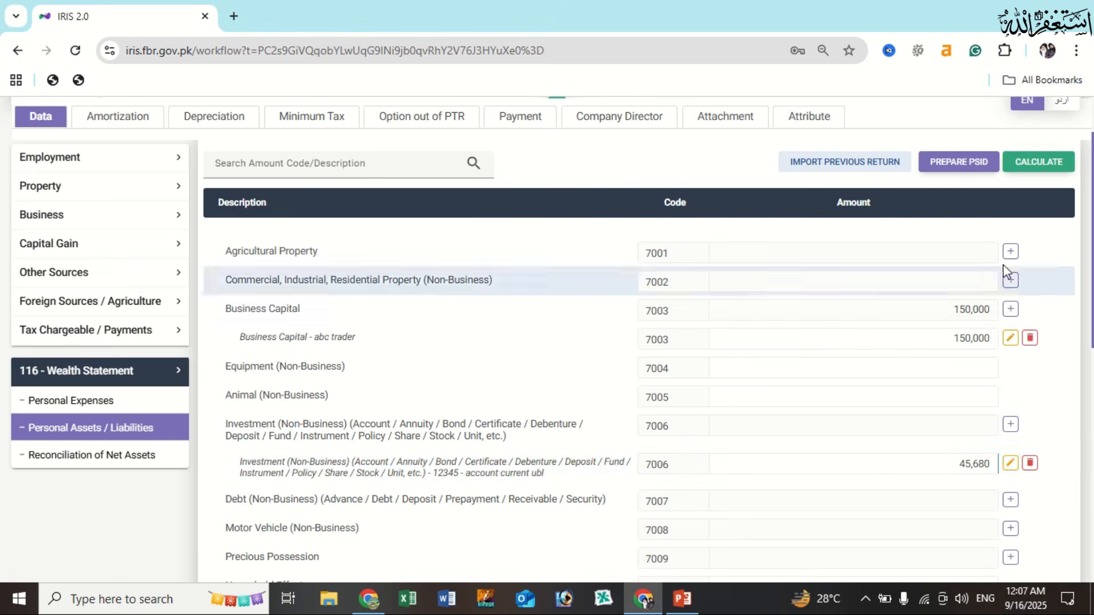
left_click(1031, 165)
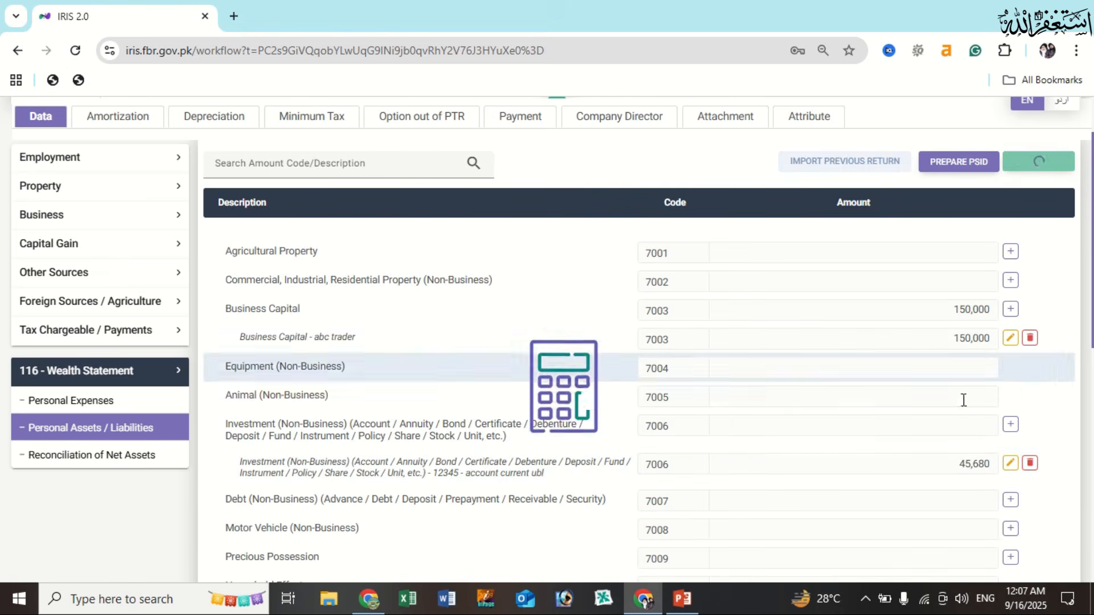
Examine the Vehicle and Creditor entry forms and the asset and liability totals in Personal Assets / Liabilities without adding entries
scroll(953, 440, "down", 2)
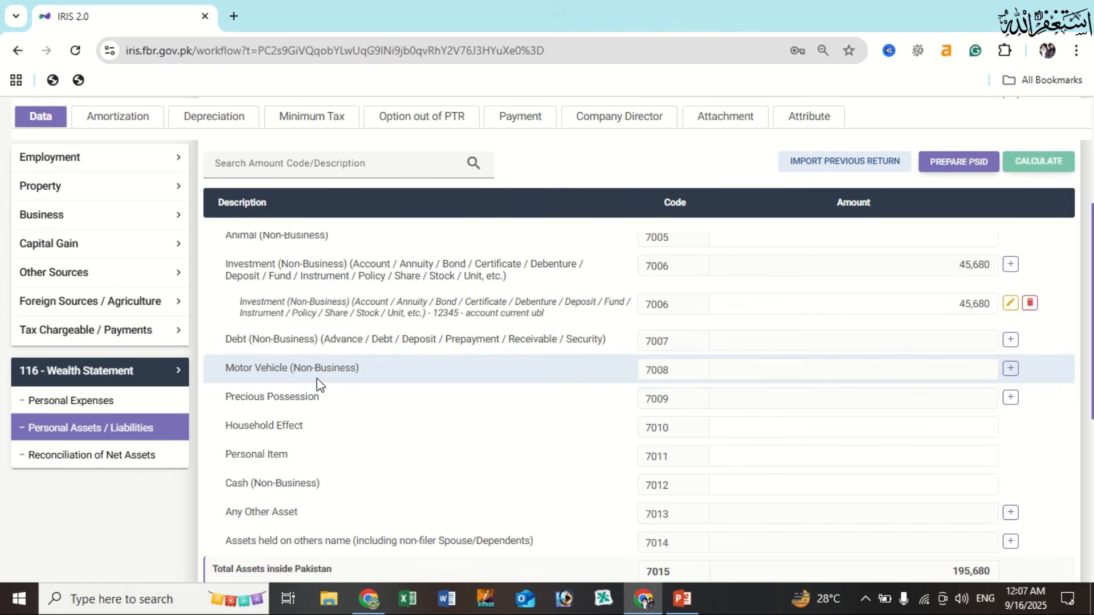
left_click(1011, 371)
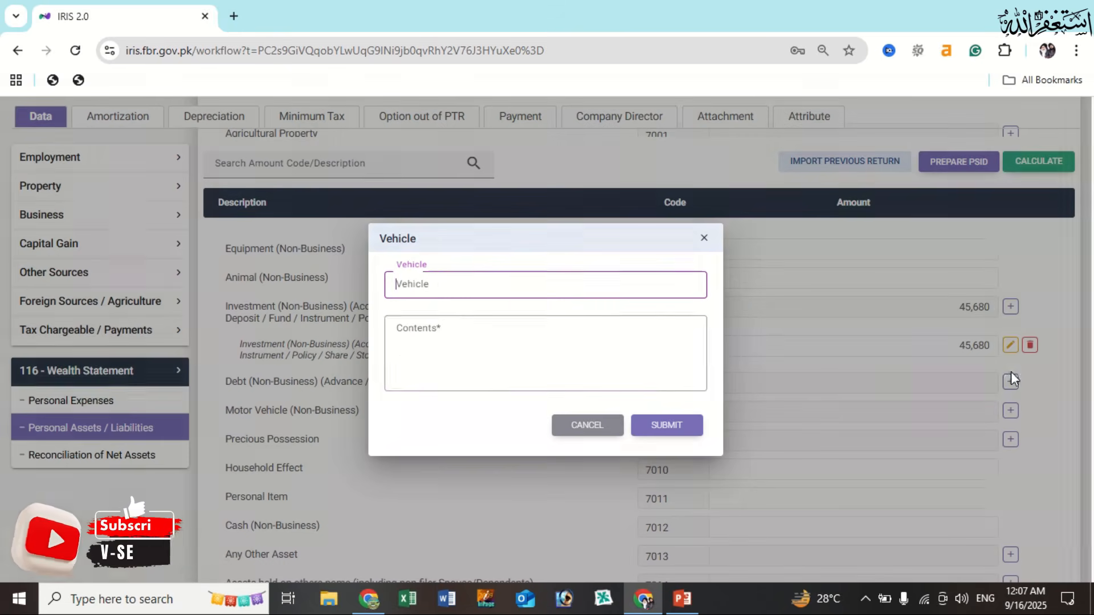
left_click(498, 361)
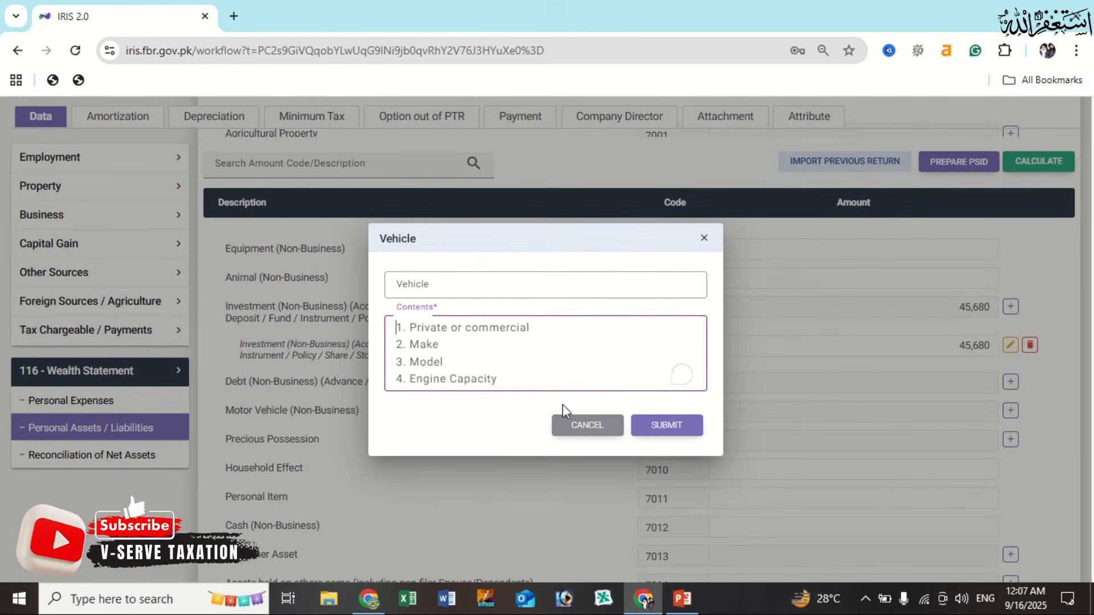
left_click(606, 428)
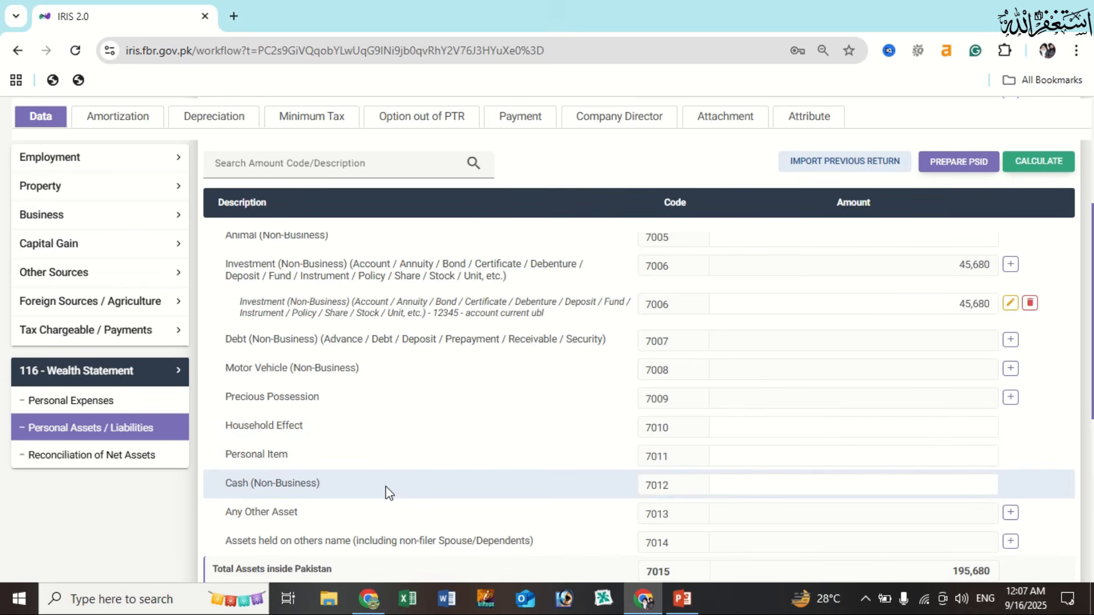
scroll(387, 491, "down", 1)
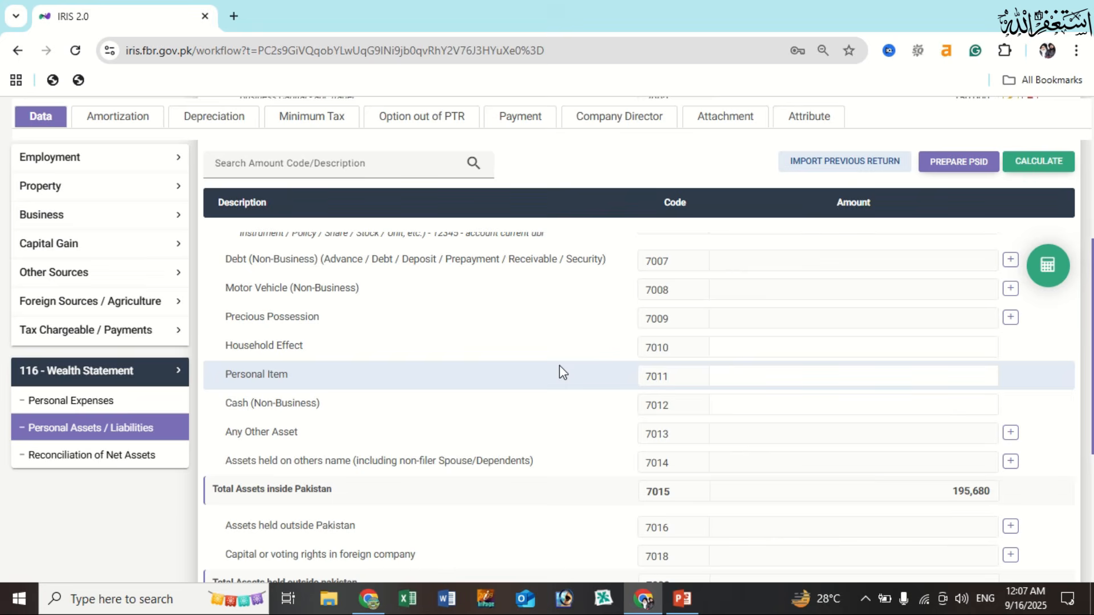
scroll(601, 425, "down", 1)
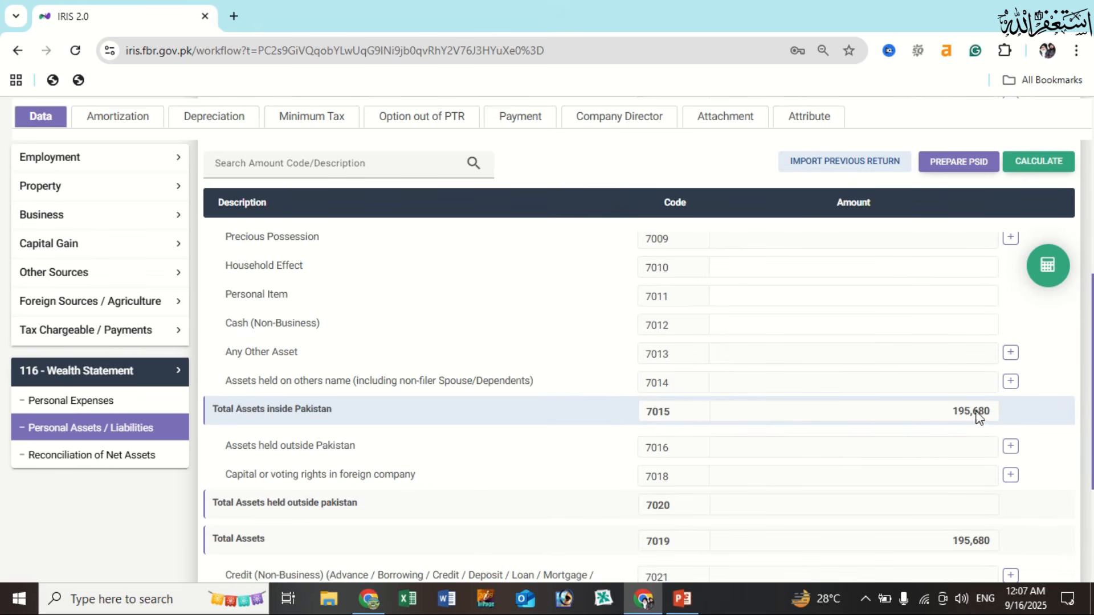
scroll(481, 390, "down", 2)
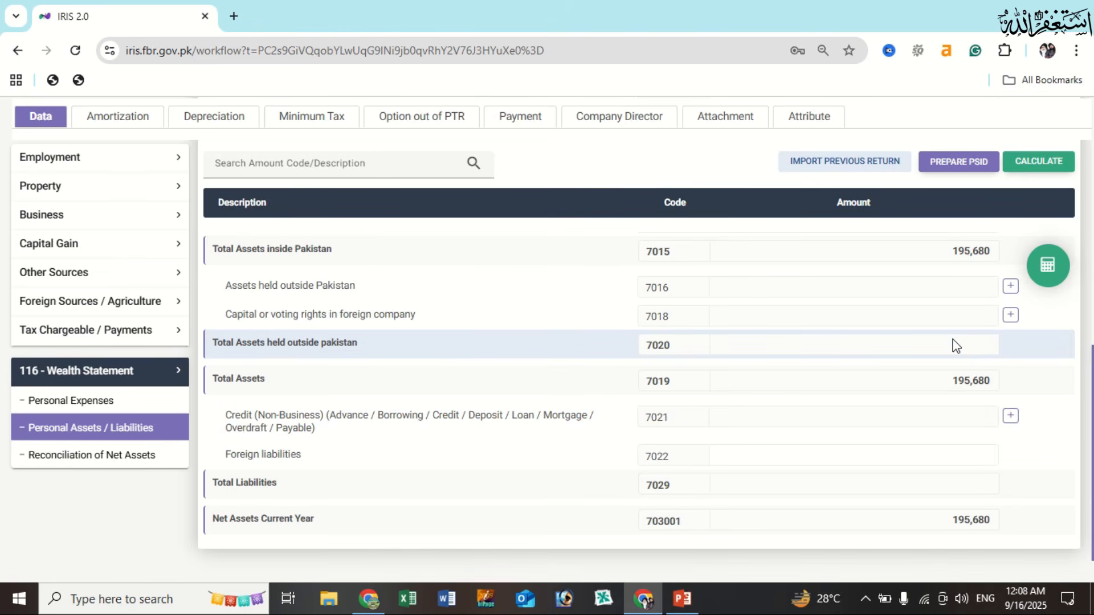
left_click(1011, 416)
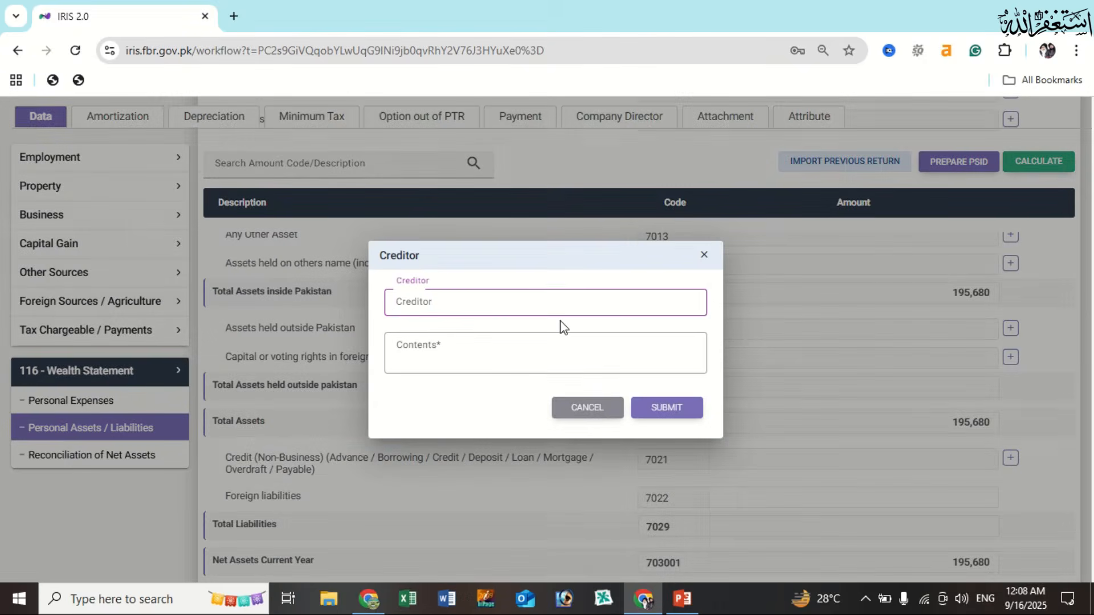
left_click(585, 424)
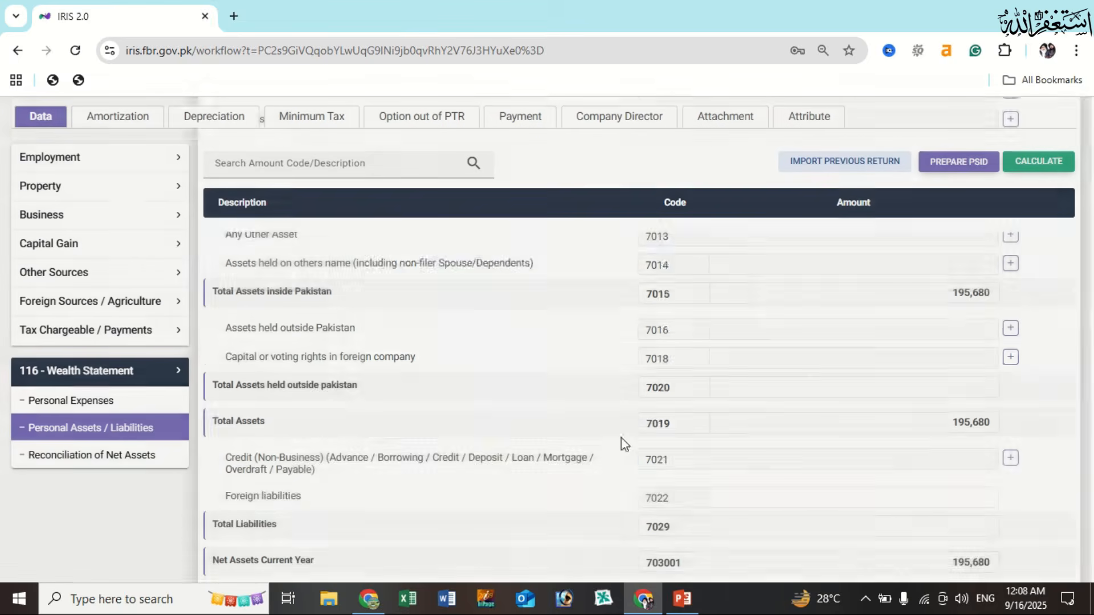
scroll(929, 469, "down", 1)
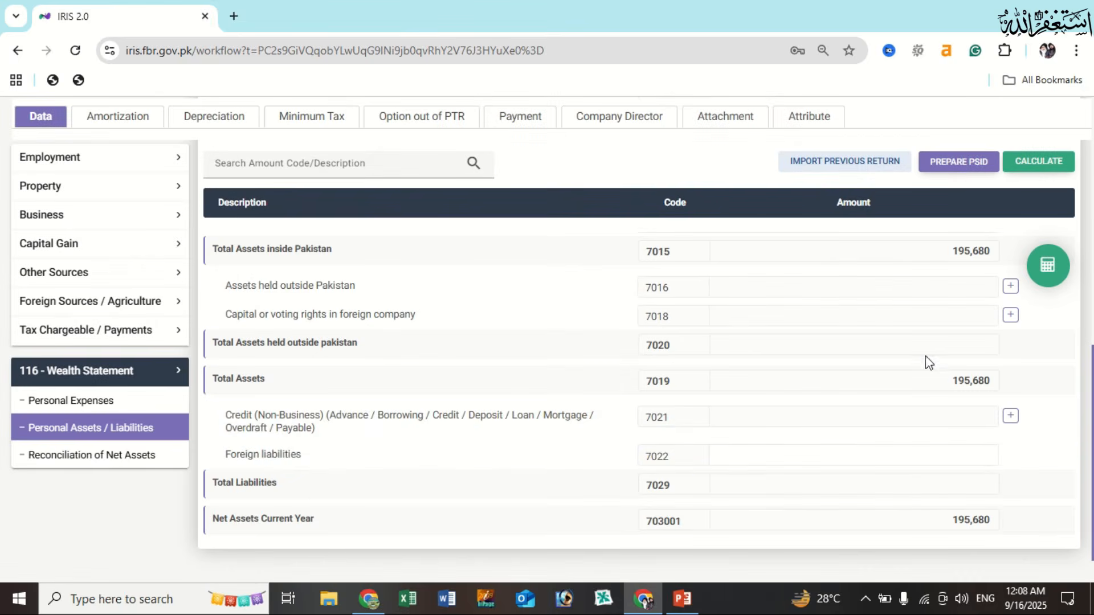
Recalculate Personal Assets / Liabilities and save the return
left_click(1039, 162)
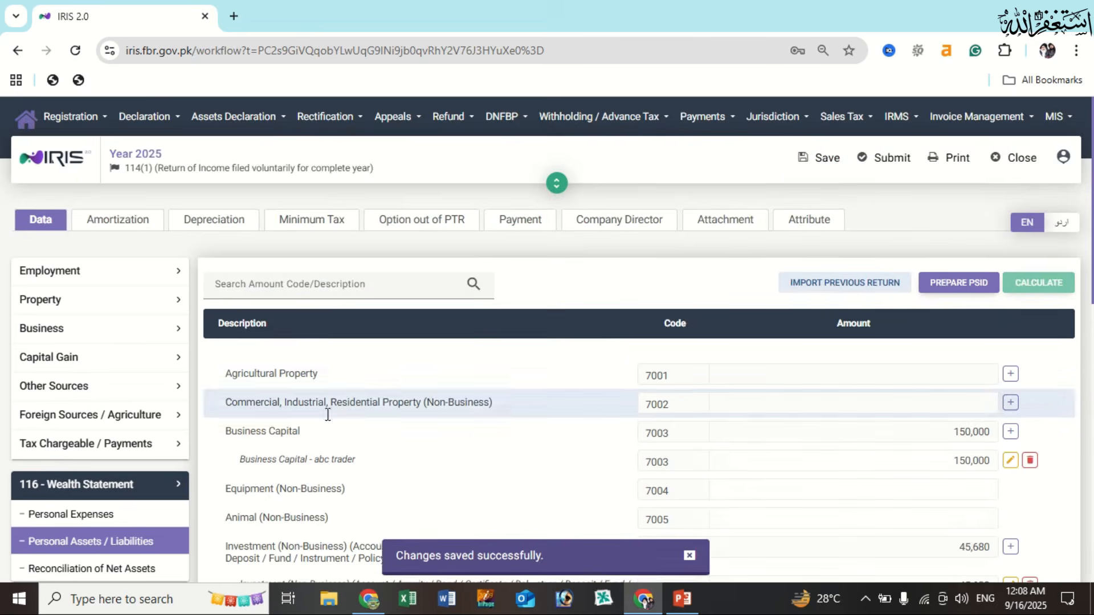
In Personal Expenses, set Other Personal / Household Expenses (7087) to 176,540, then recalculate and save the return
scroll(327, 419, "down", 5)
left_click(124, 407)
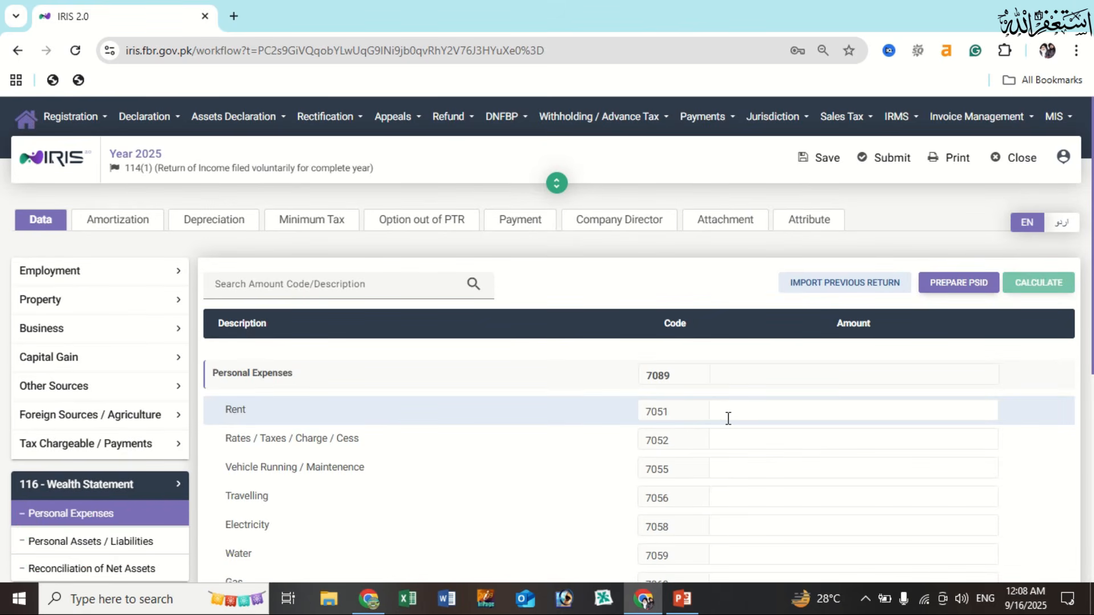
scroll(728, 419, "down", 2)
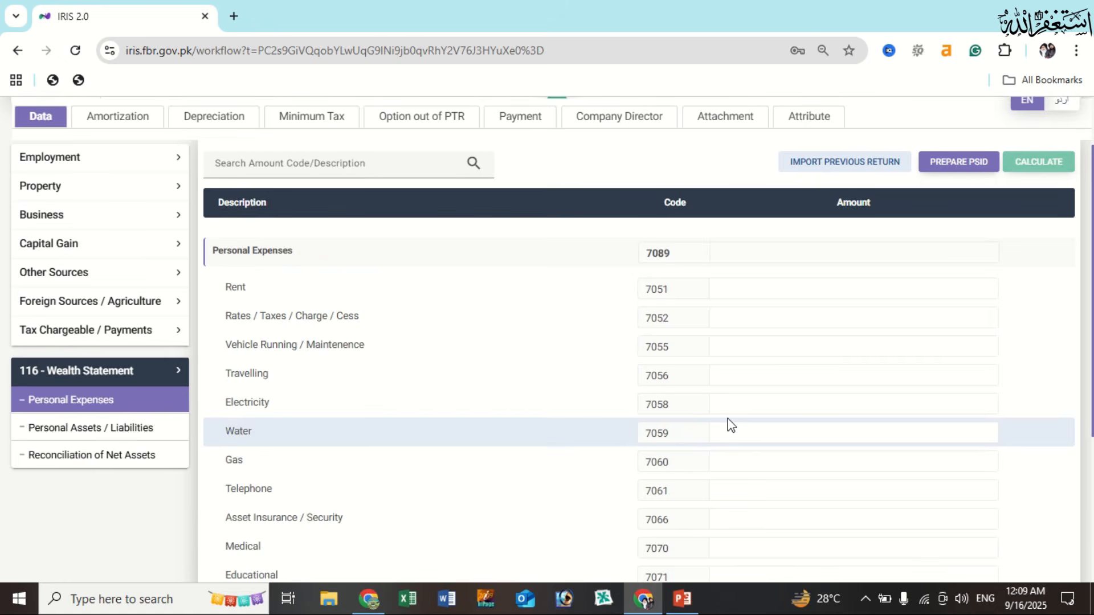
scroll(728, 425, "down", 4)
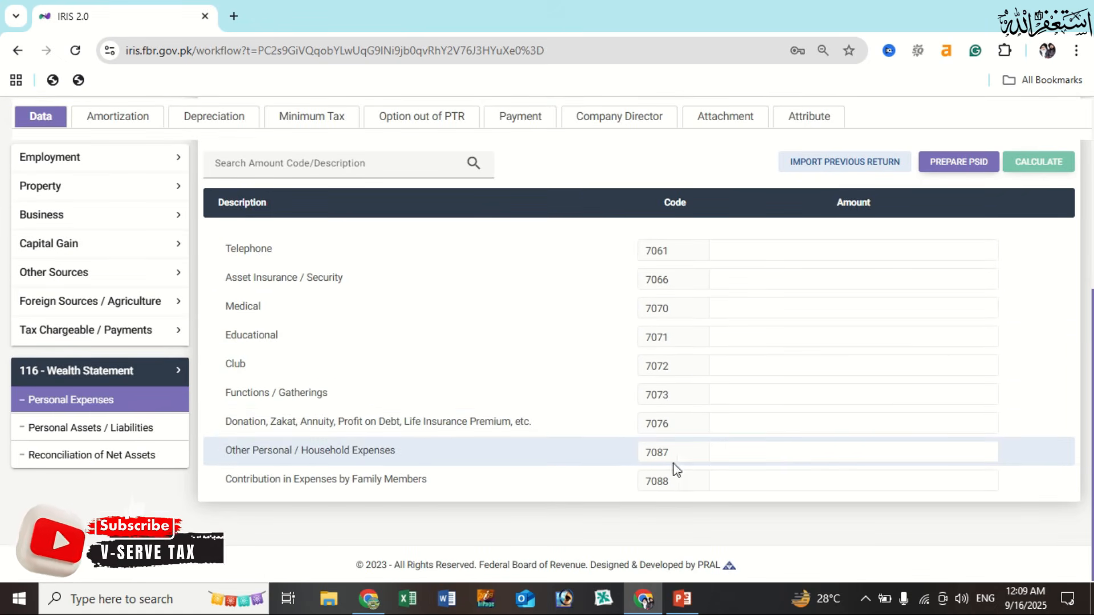
left_click(842, 452)
type("176,540")
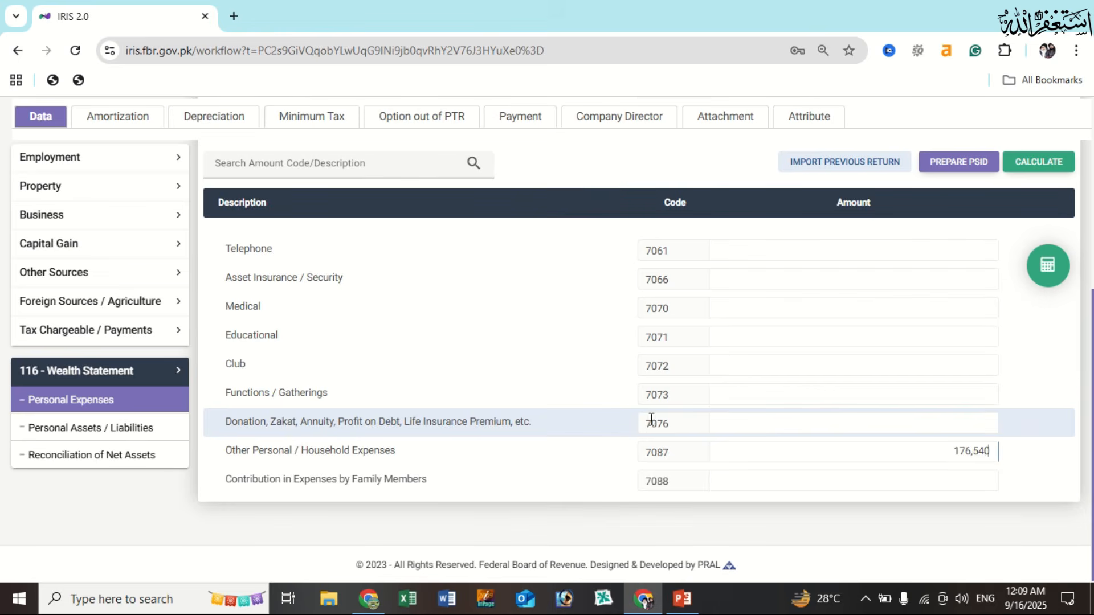
scroll(652, 419, "up", 2)
left_click(1039, 162)
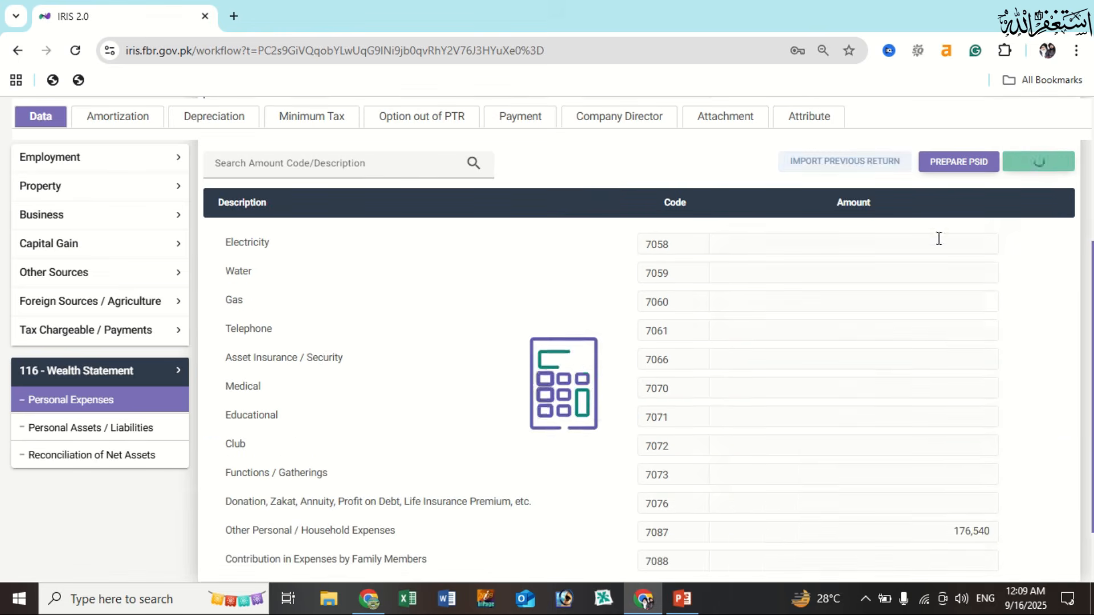
scroll(934, 245, "up", 5)
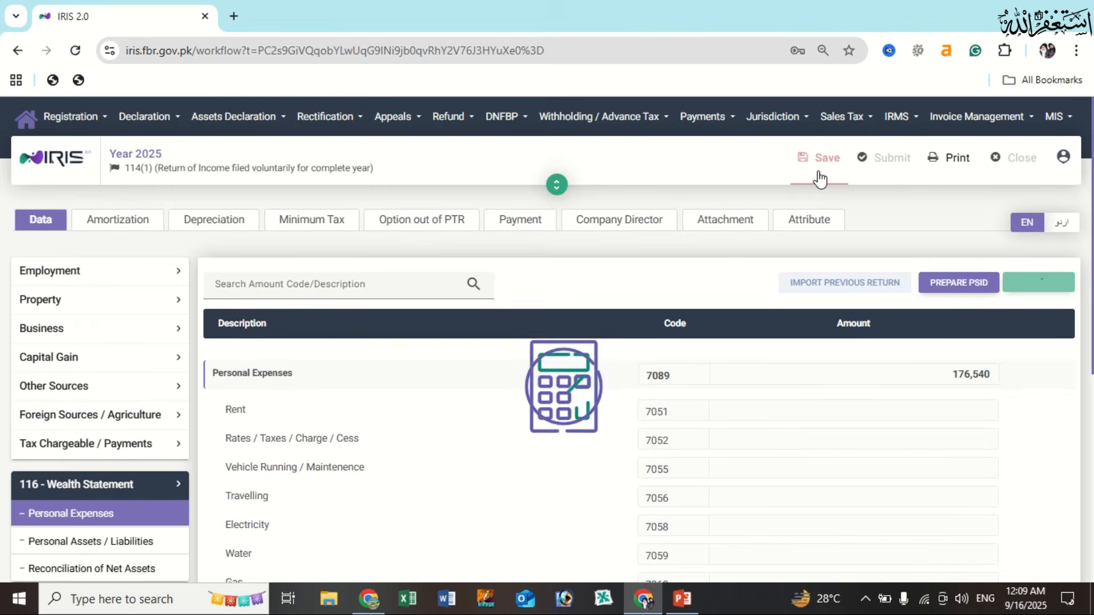
Copy the Unreconciled Amount (703000) without its minus sign from Reconciliation of Net Assets
scroll(300, 411, "down", 5)
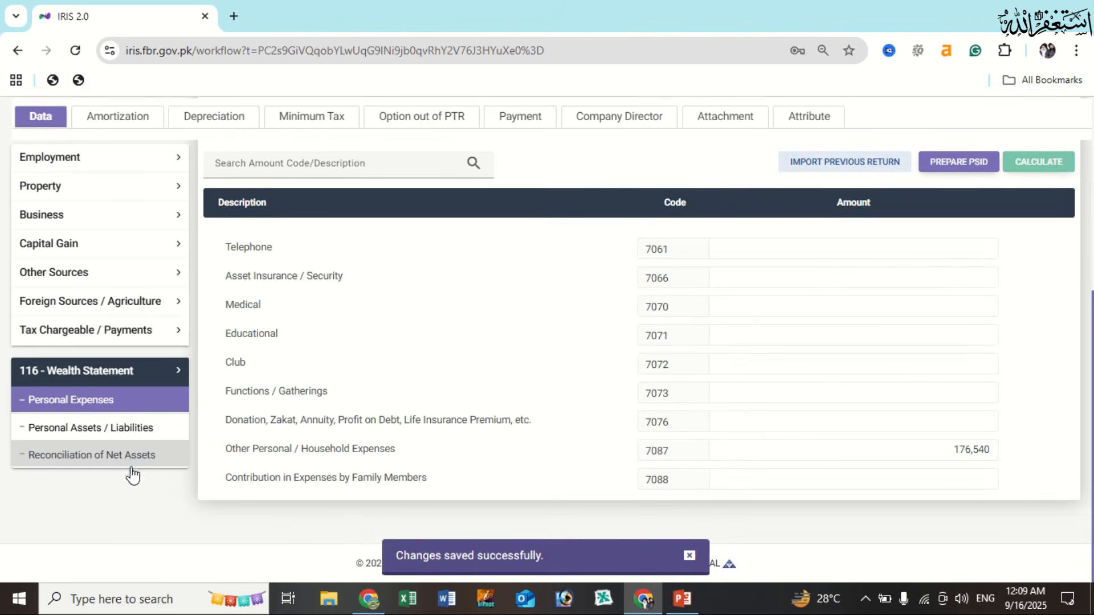
left_click(132, 467)
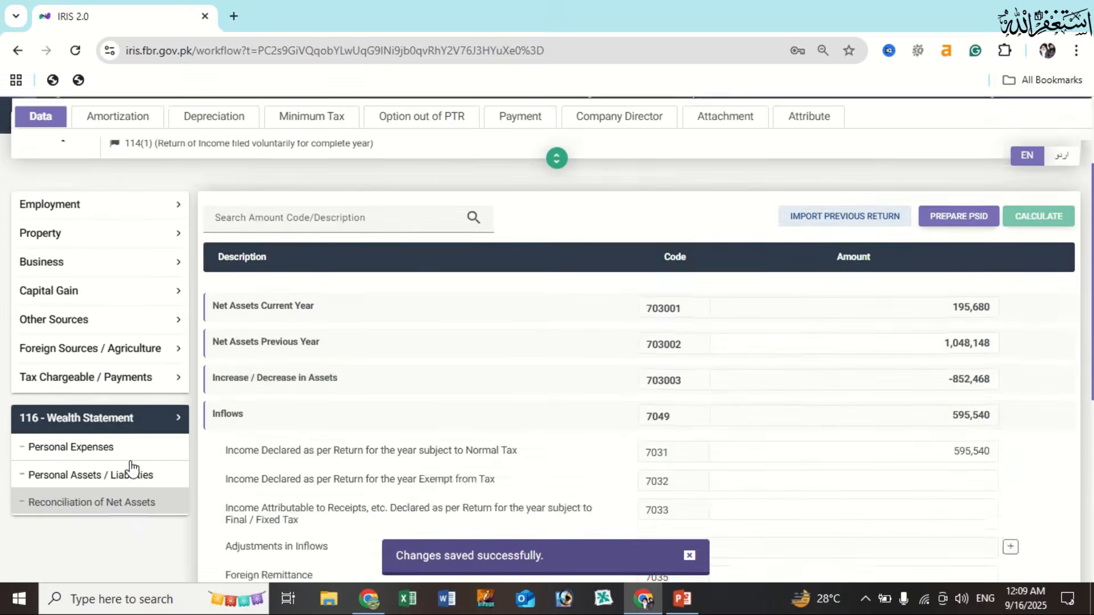
scroll(904, 411, "down", 6)
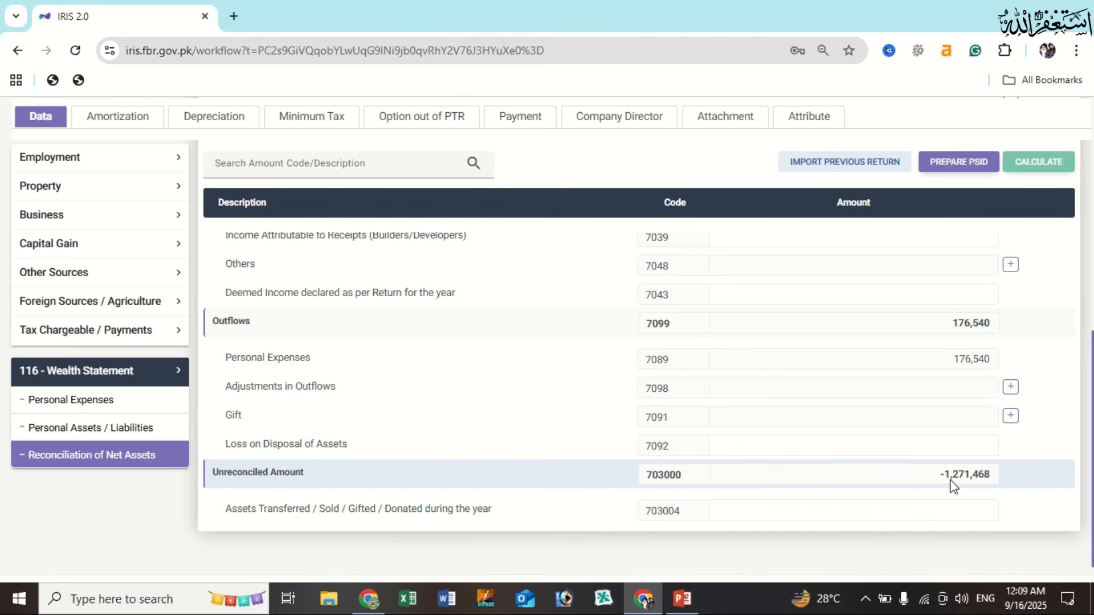
left_click_drag(949, 485, 997, 489)
key("ctrl+c")
left_click(996, 499)
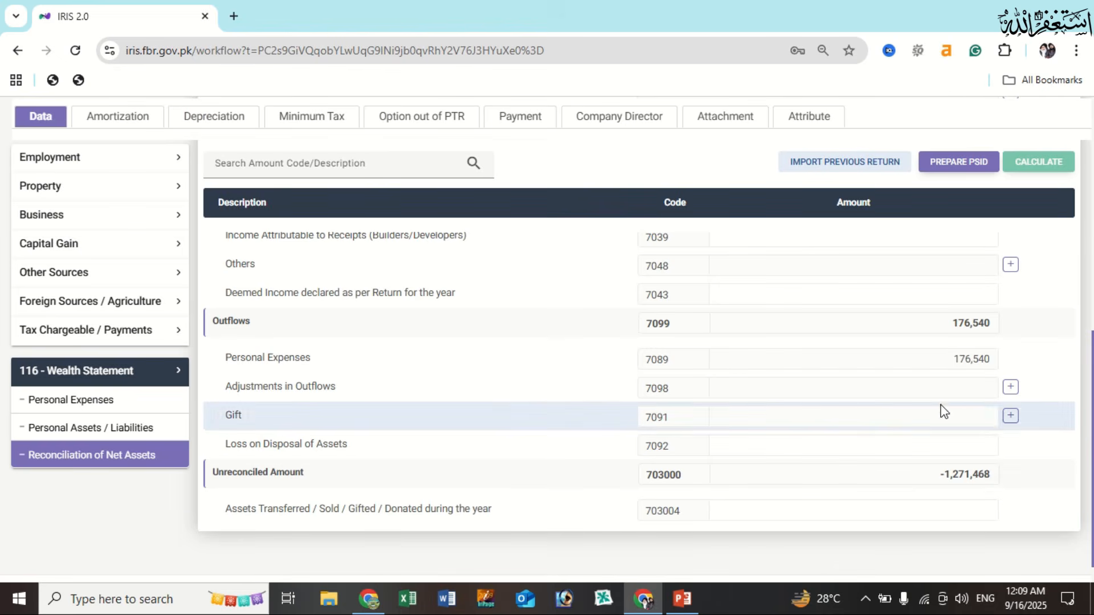
scroll(944, 409, "up", 1)
scroll(655, 416, "up", 3)
scroll(883, 471, "down", 5)
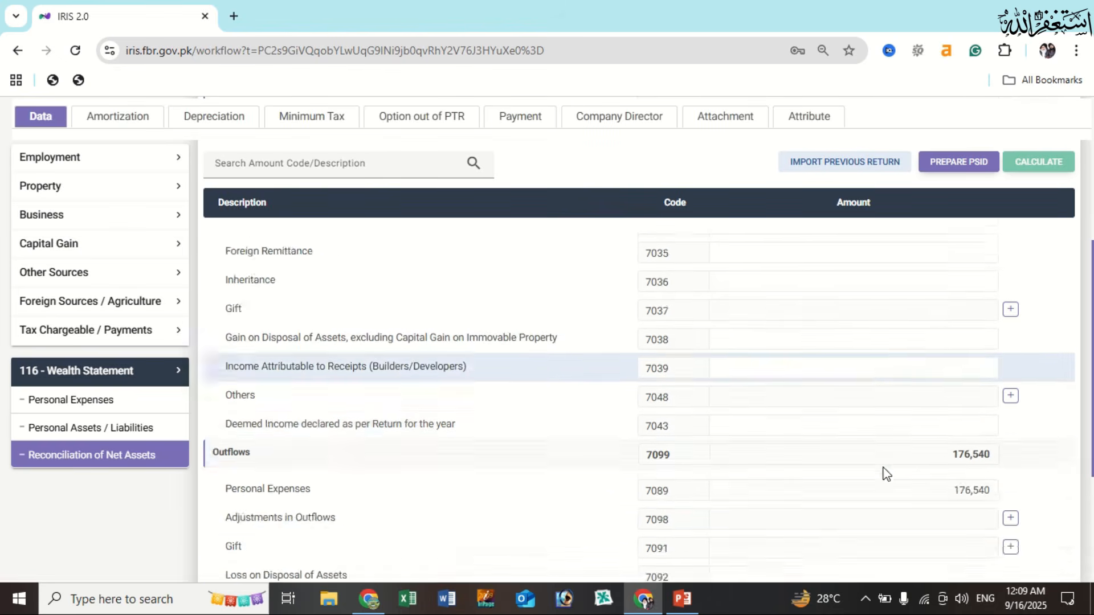
left_click_drag(944, 451, 977, 453)
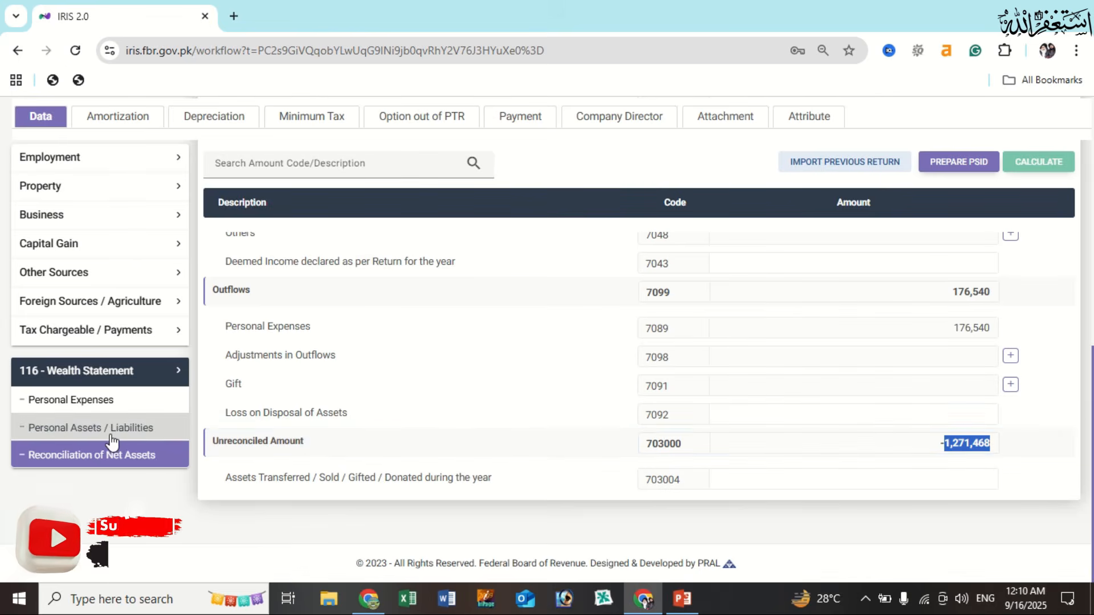
Enter the copied 1,271,468 as Cash (Non-Business) (7012) in Personal Assets / Liabilities and recalculate
left_click(111, 441)
scroll(951, 425, "down", 5)
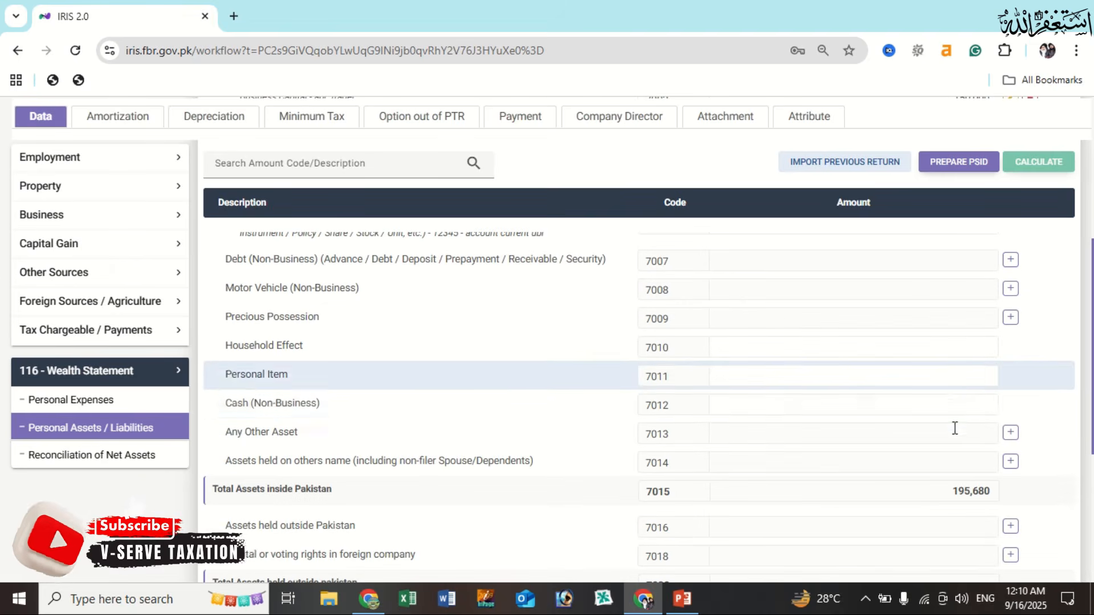
left_click(958, 413)
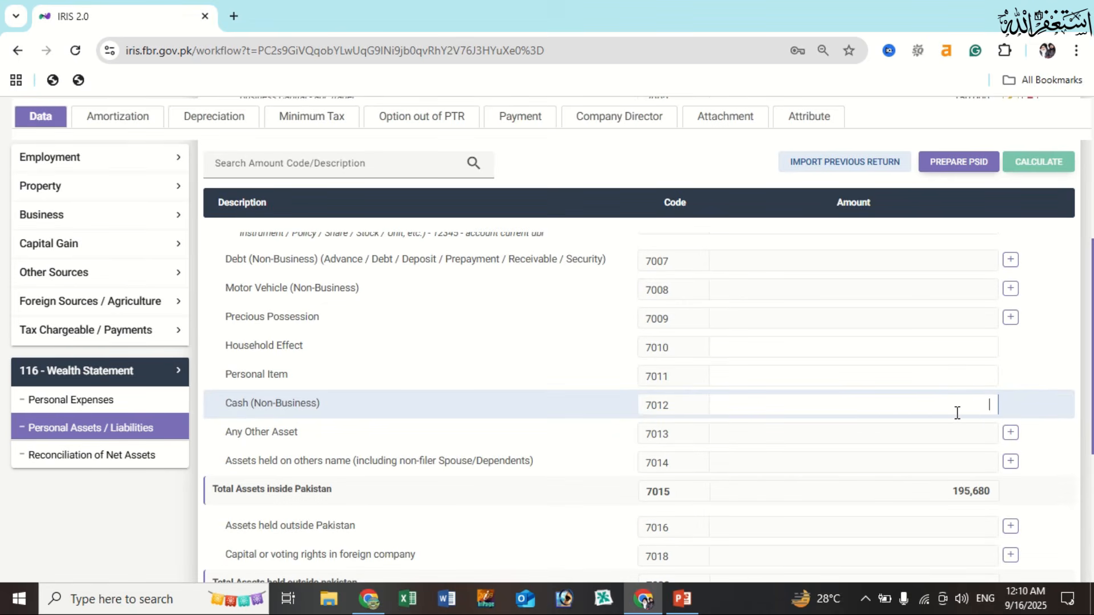
key("ctrl+v")
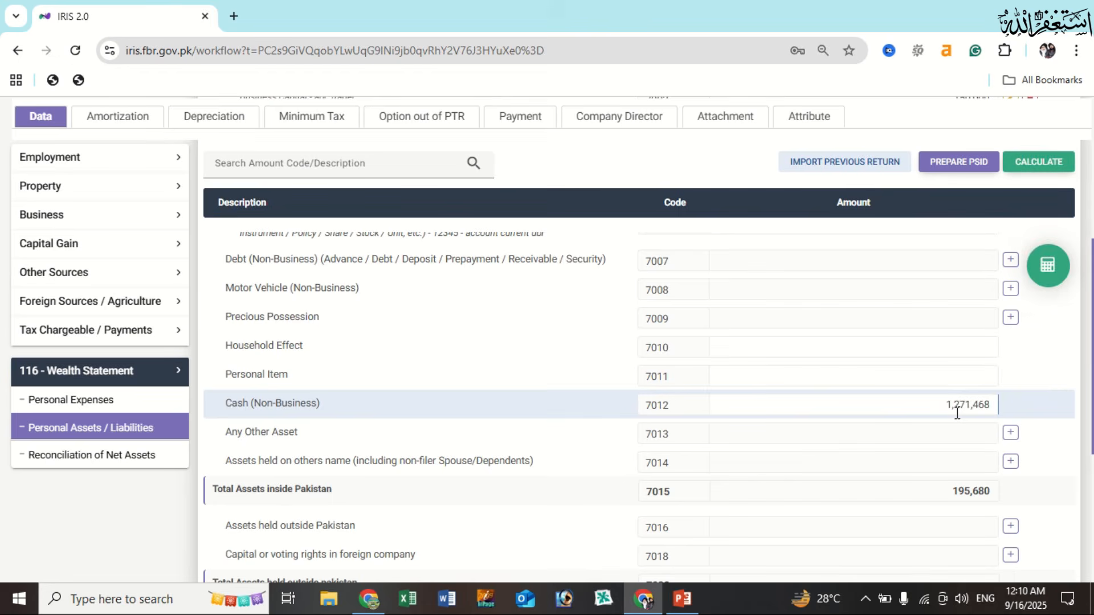
left_click(1037, 165)
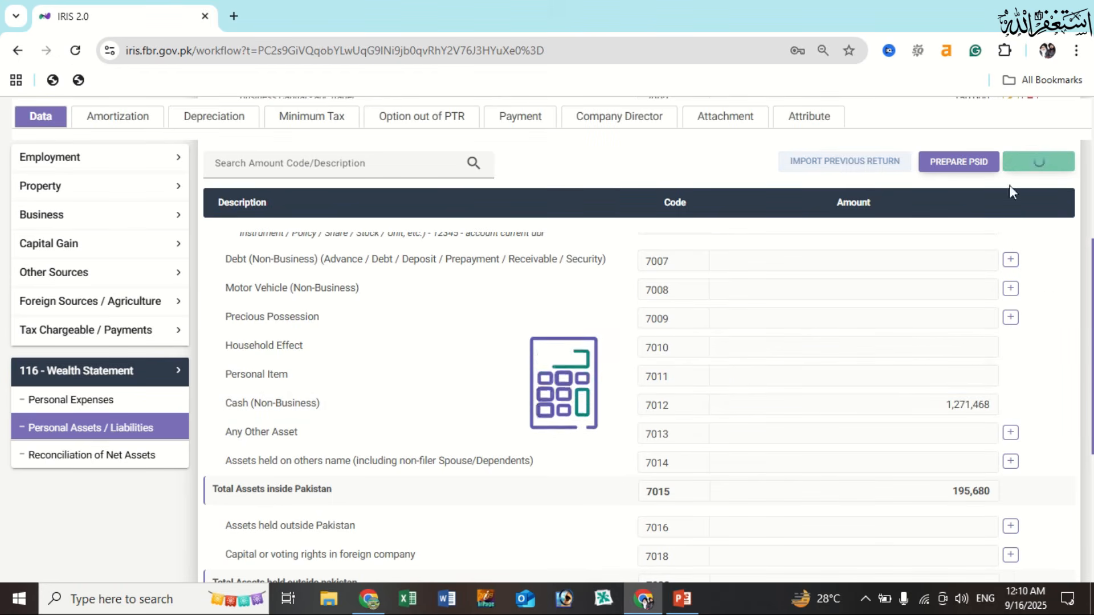
Check the Unreconciled Amount in Reconciliation of Net Assets and save the return
left_click(156, 466)
scroll(855, 399, "down", 10)
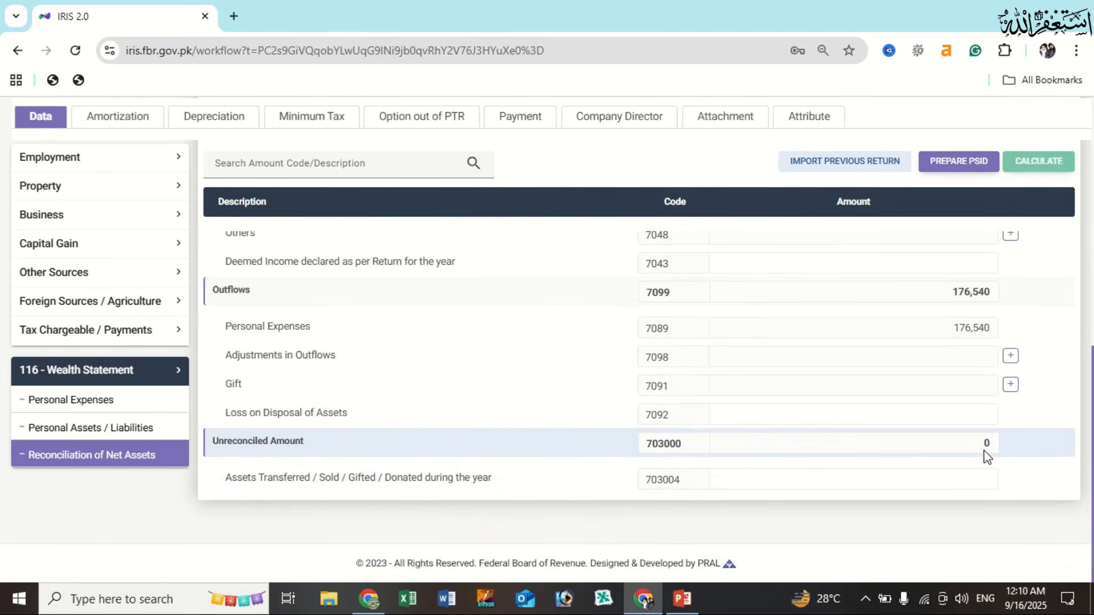
scroll(985, 368, "up", 10)
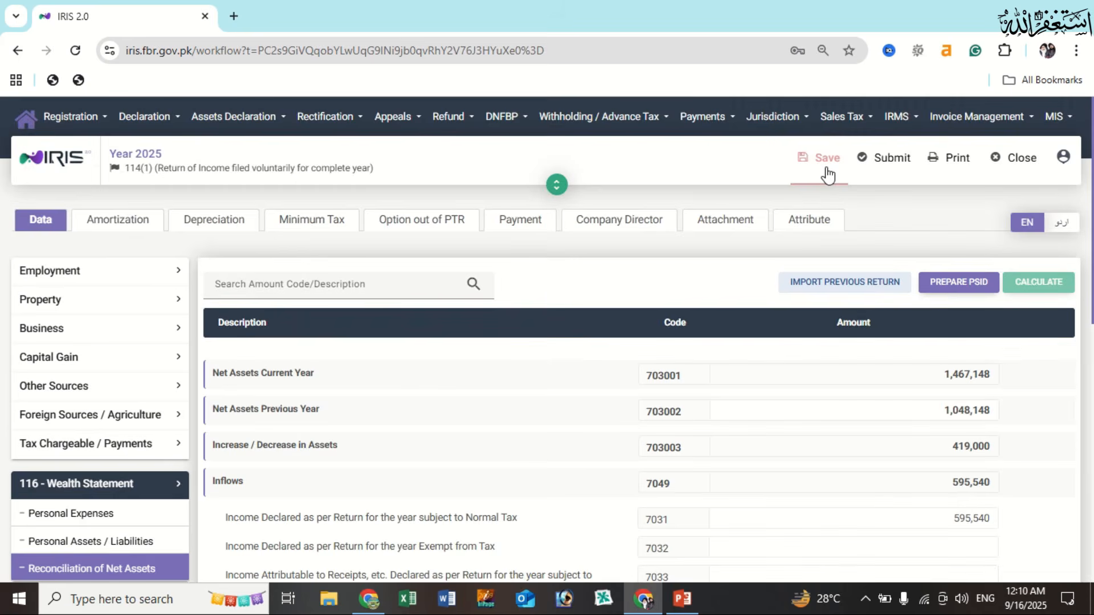
left_click(827, 171)
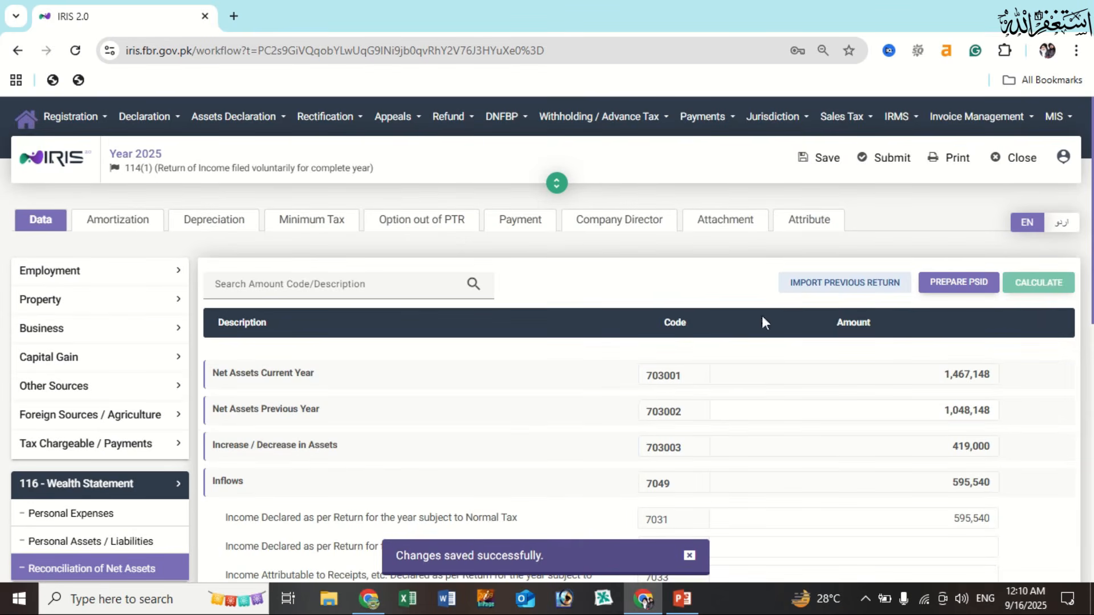
In the return's attributes, set Business Sector-1 to "Trader - Others" and save the return
left_click(821, 228)
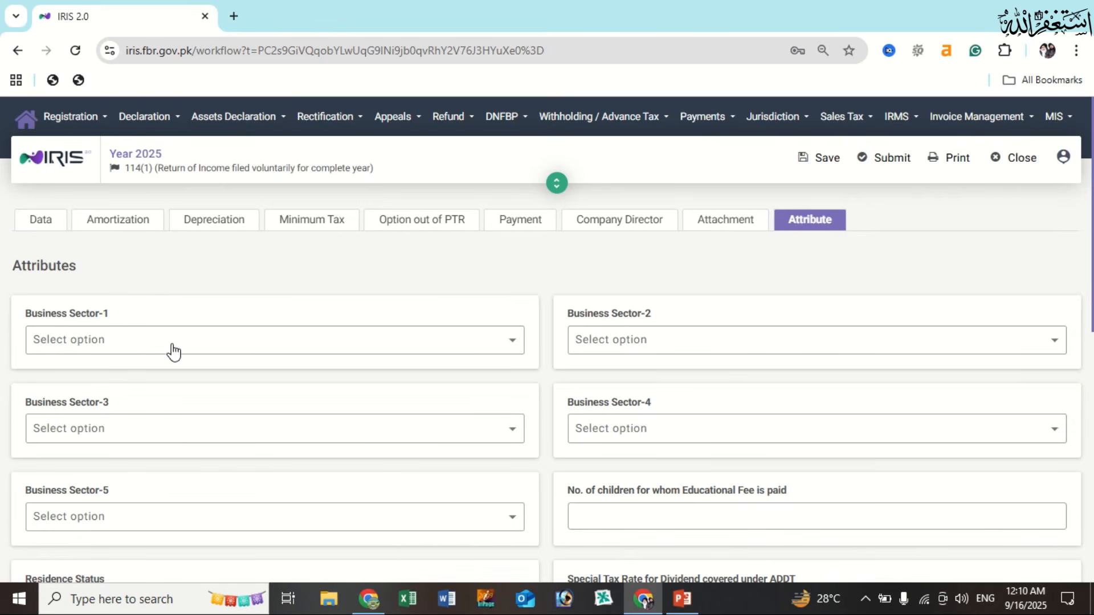
left_click(218, 350)
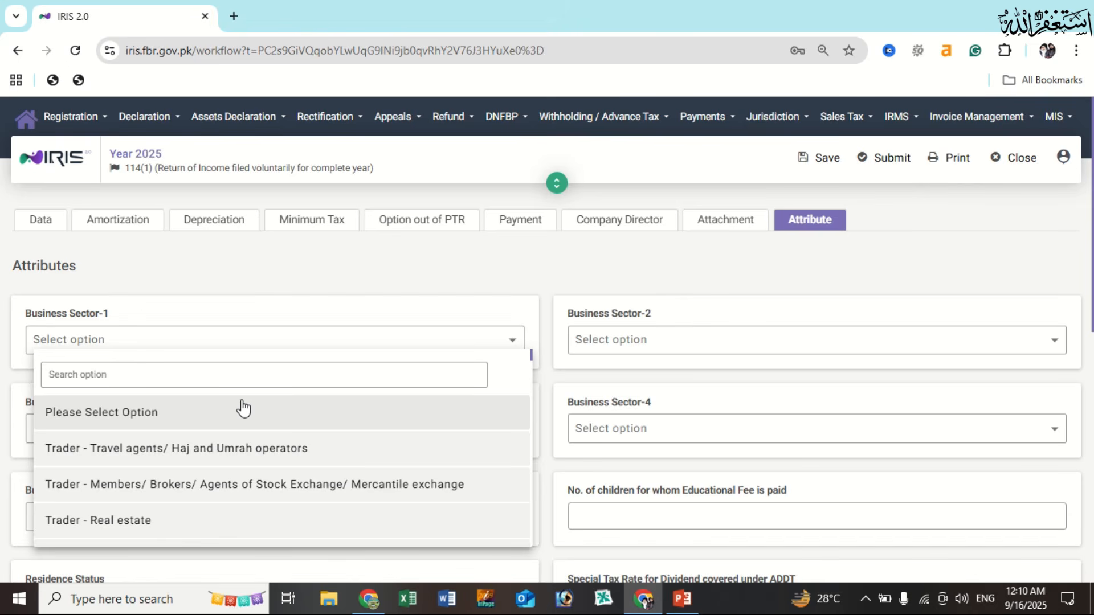
scroll(243, 408, "down", 3)
scroll(222, 511, "up", 1)
scroll(227, 484, "down", 3)
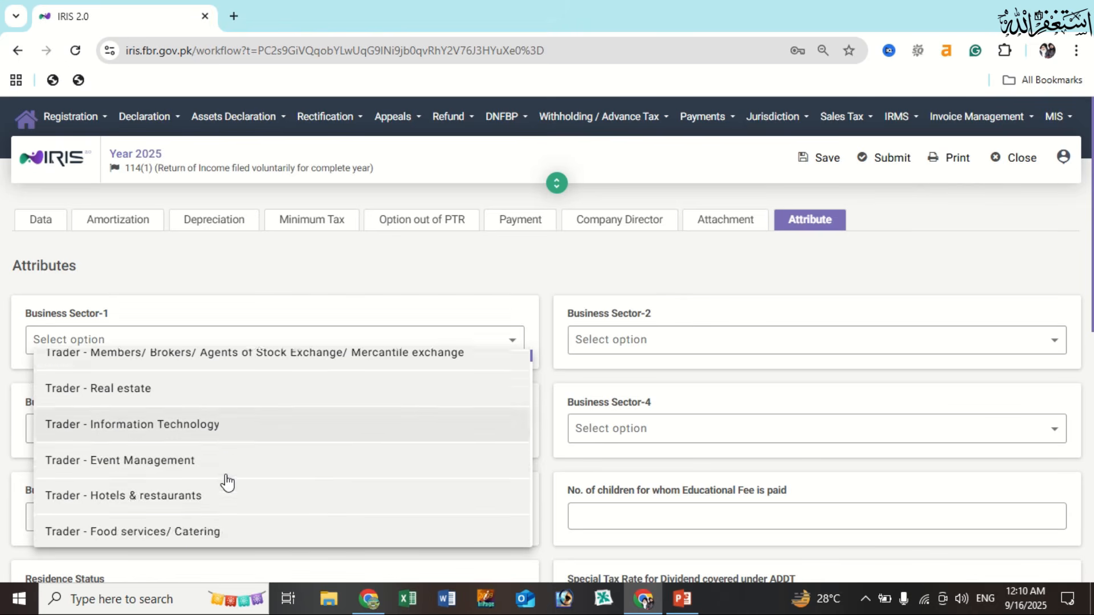
scroll(222, 453, "down", 3)
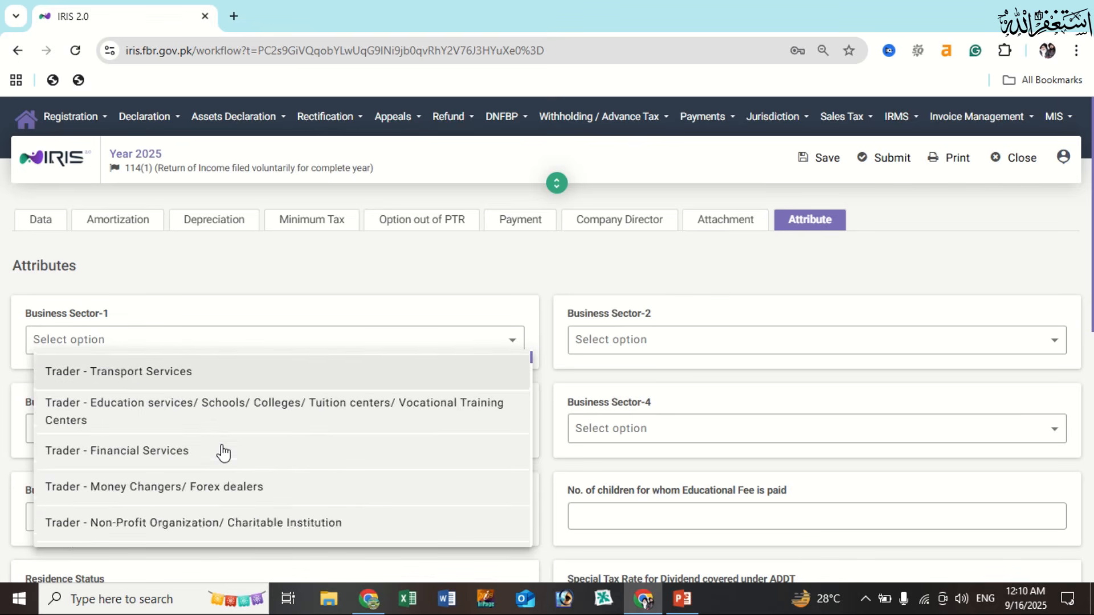
scroll(222, 452, "down", 1)
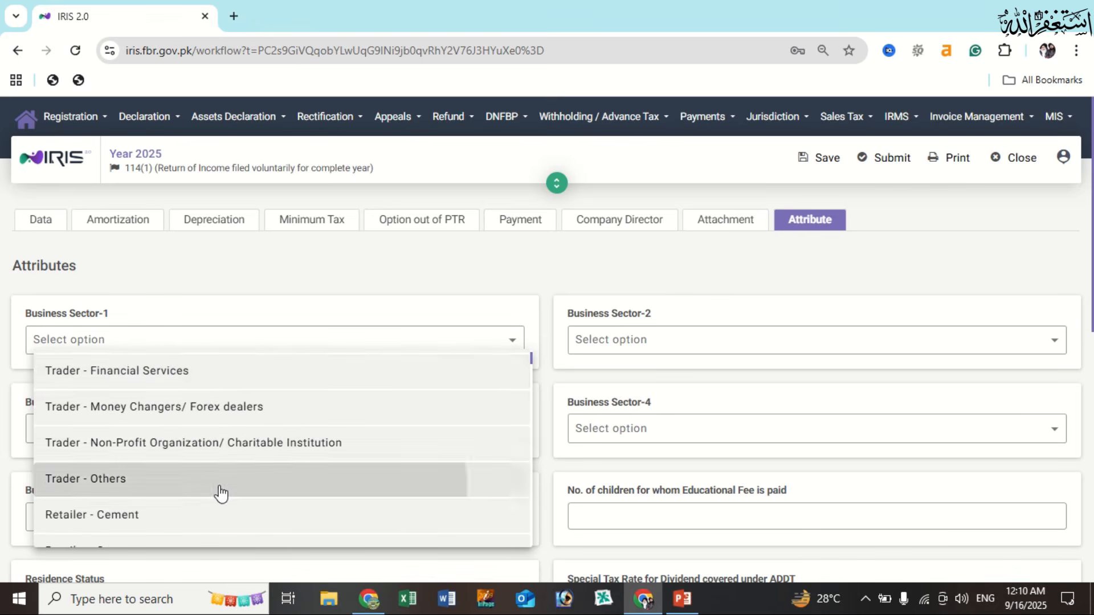
left_click(220, 486)
left_click(826, 162)
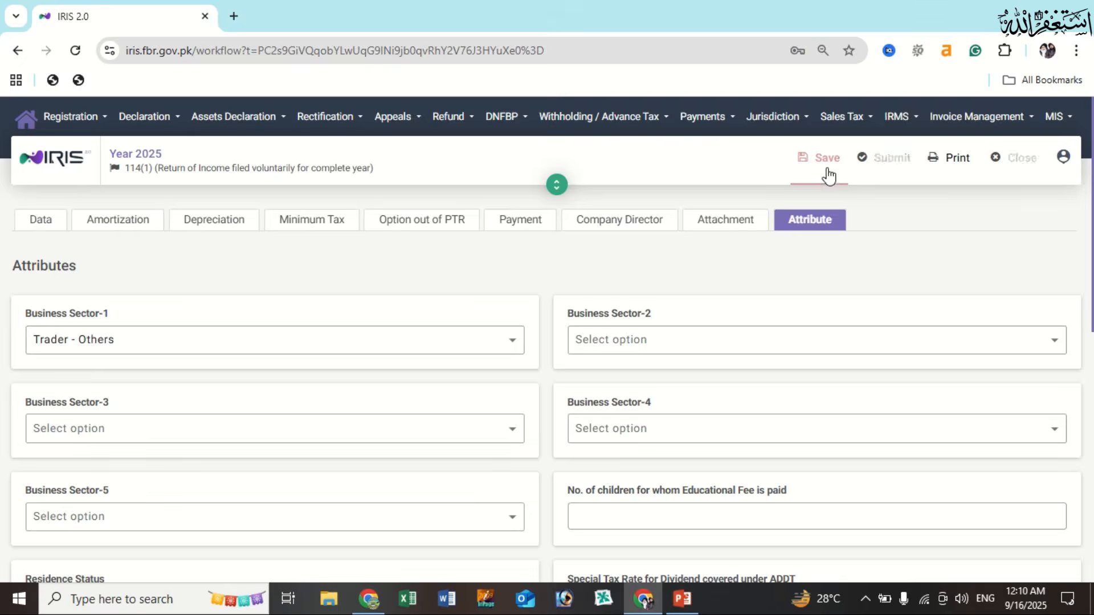